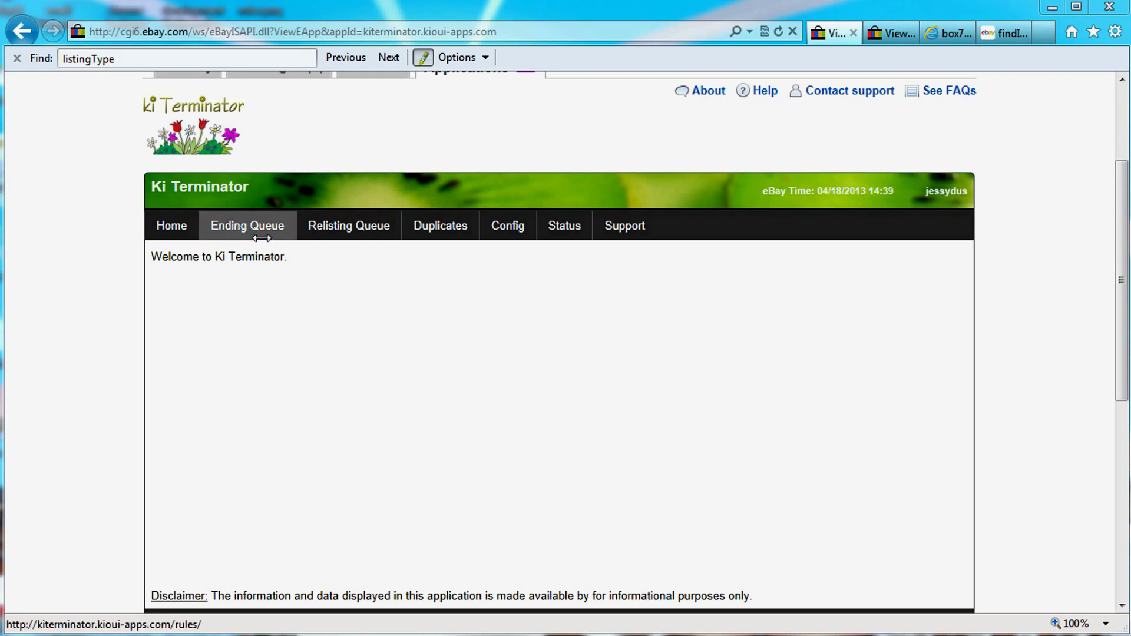
- Open the Ending Queue page and confirm it shows no records
click(254, 218)
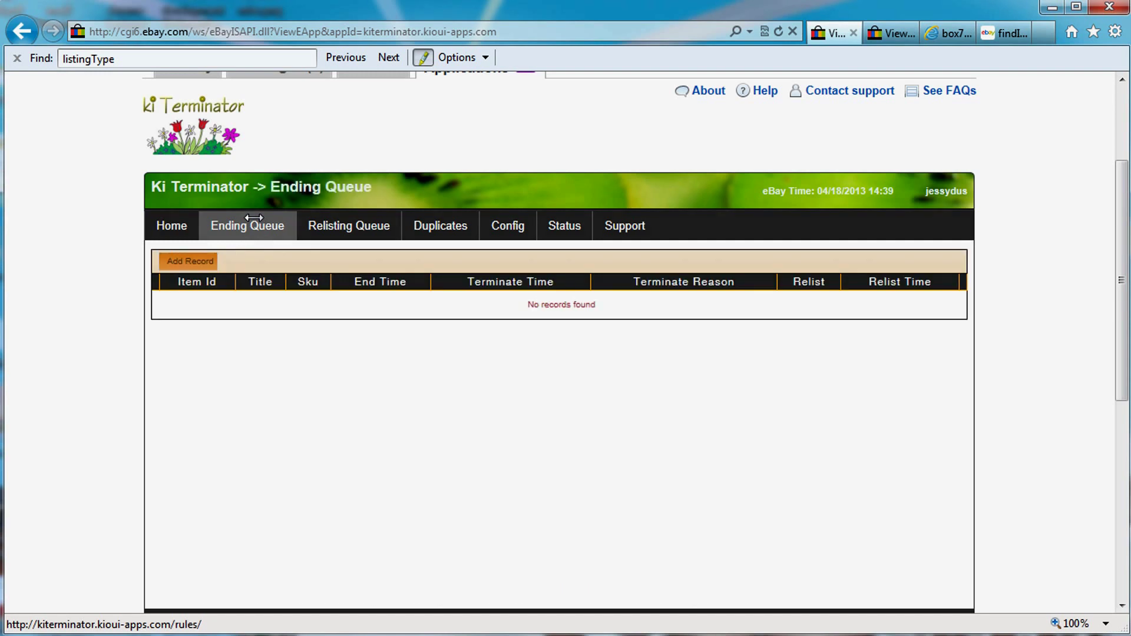
click(351, 226)
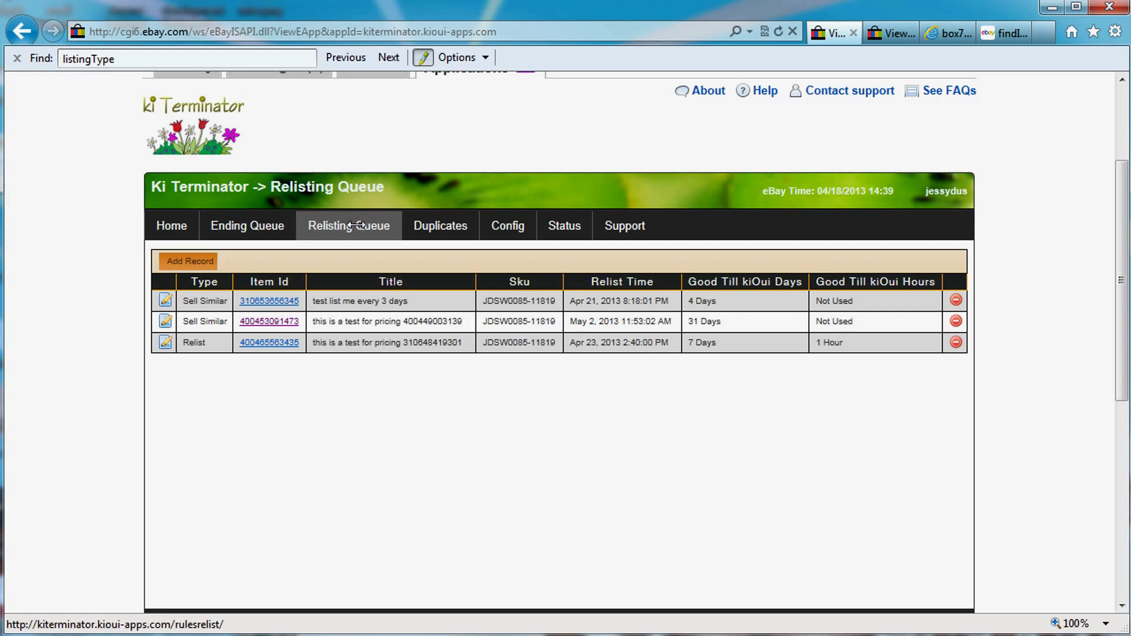
click(423, 216)
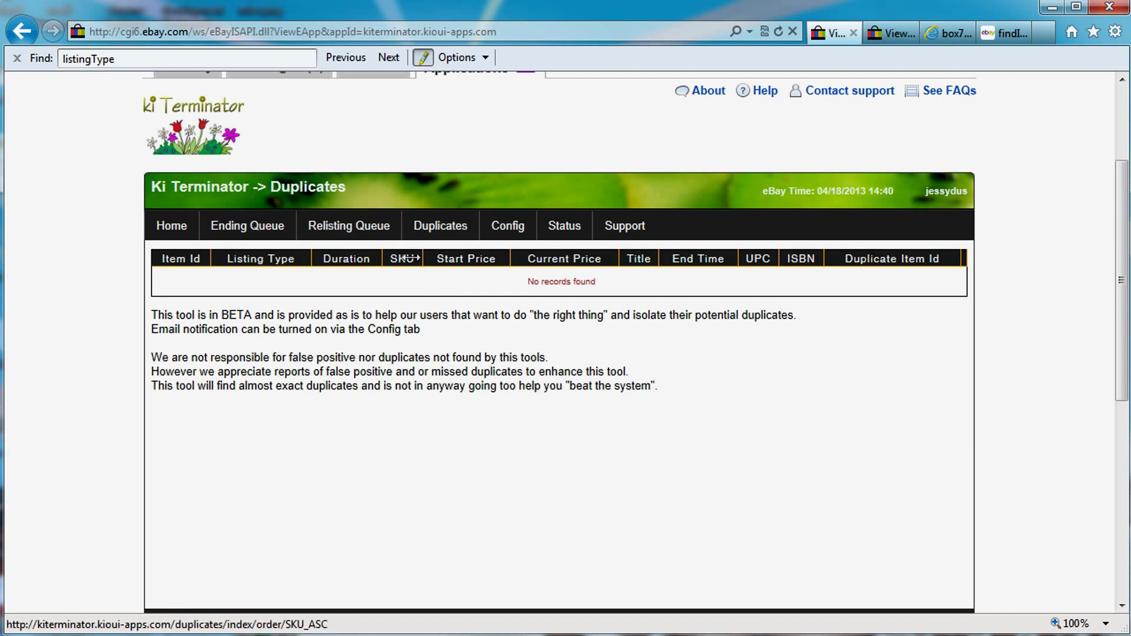
click(326, 222)
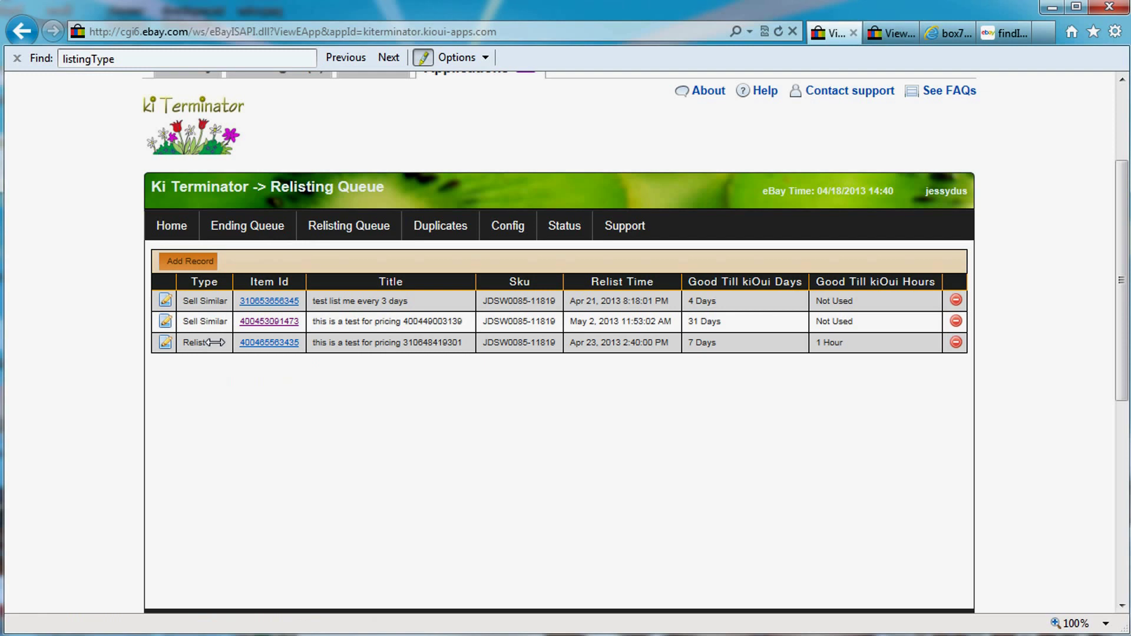
mouse_move(564, 226)
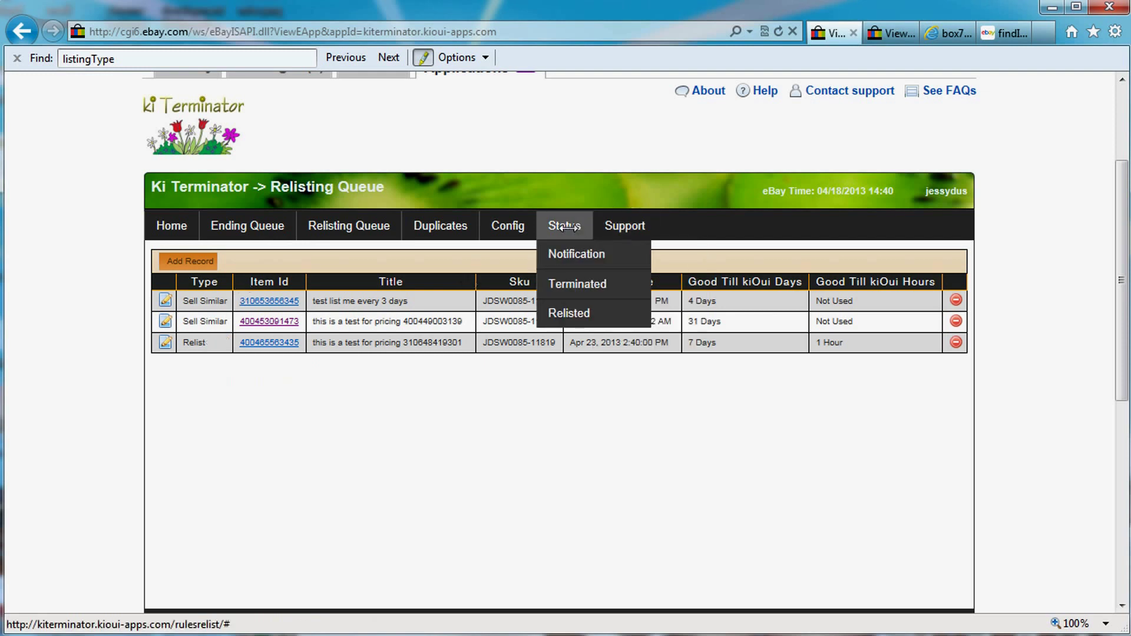
drag(300, 301, 233, 300)
key(ctrl+c)
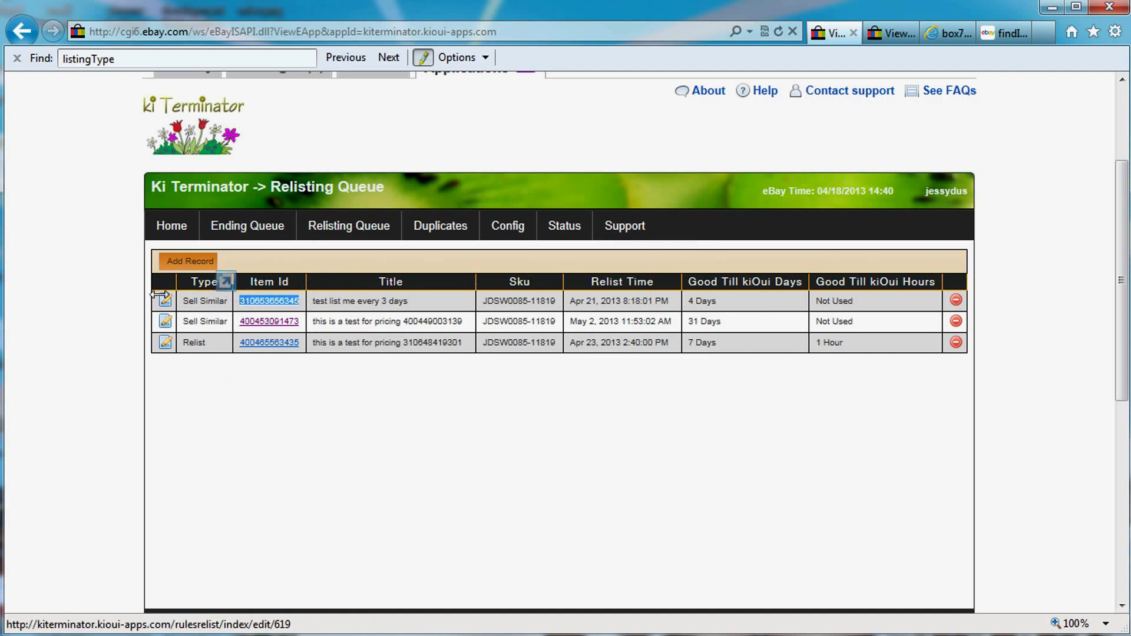
click(186, 259)
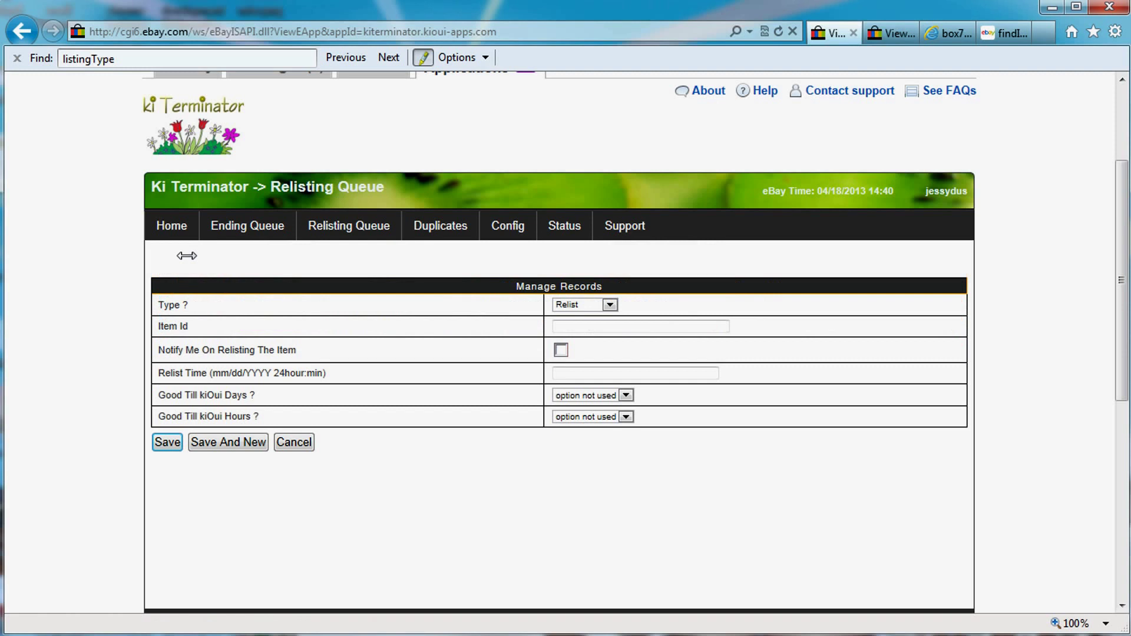
click(568, 304)
click(576, 326)
click(576, 326)
key(ctrl+v)
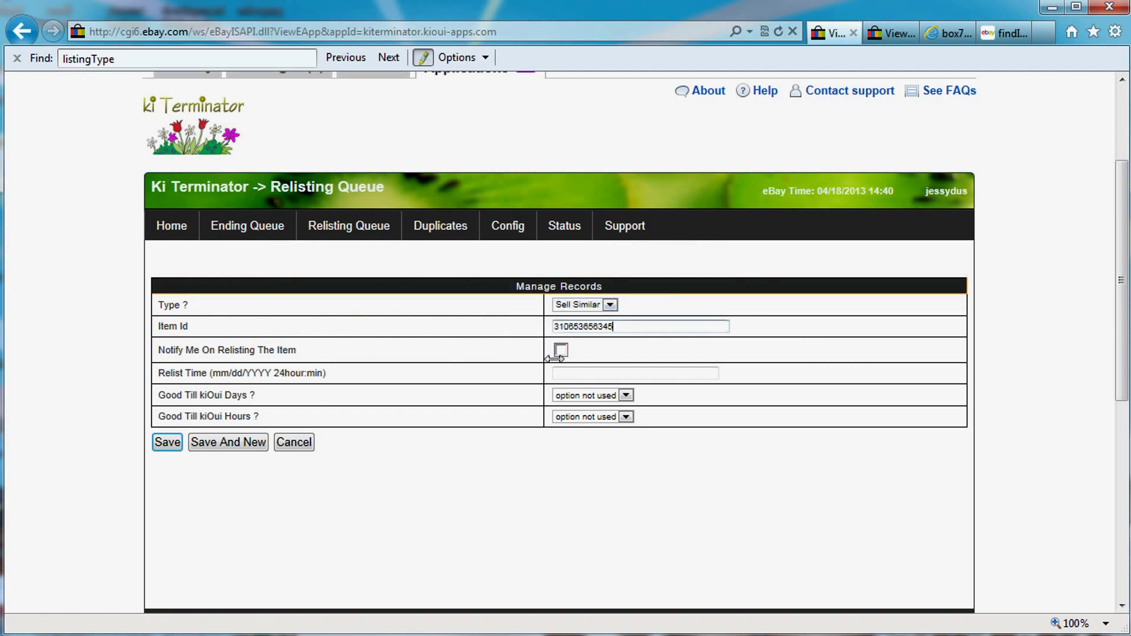
click(561, 350)
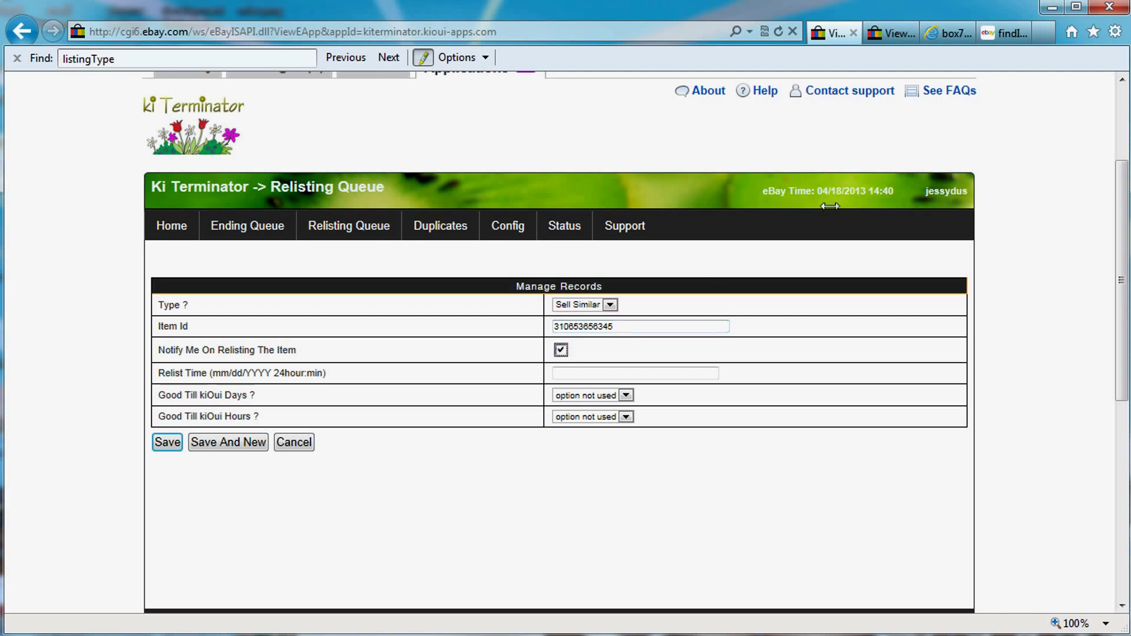
drag(816, 186, 904, 191)
key(ctrl+c)
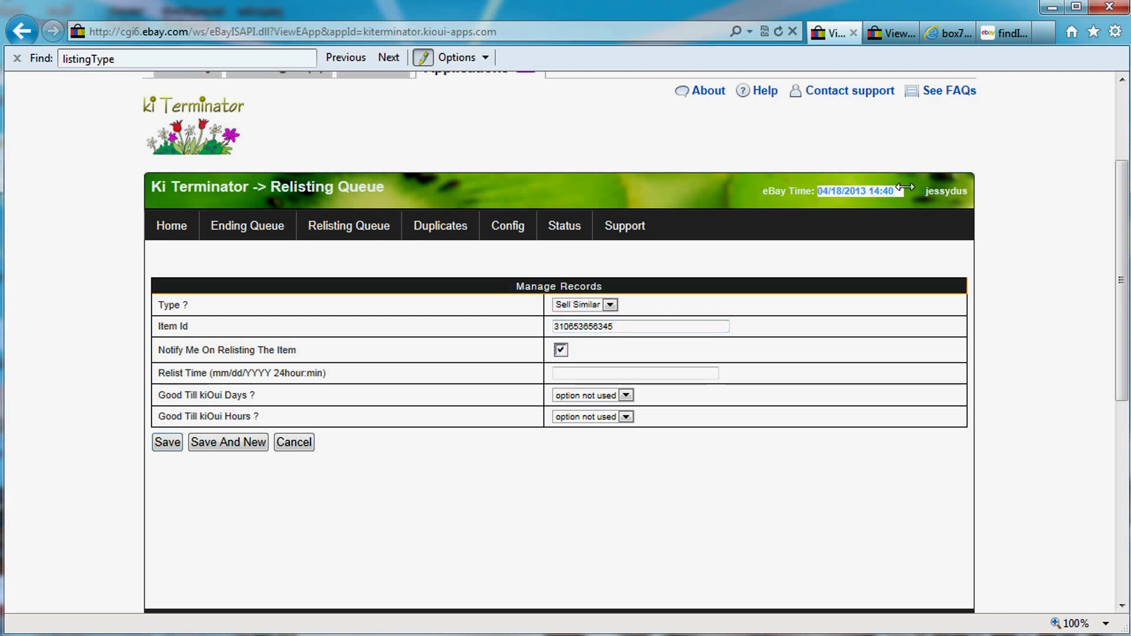
click(566, 372)
key(ctrl+v)
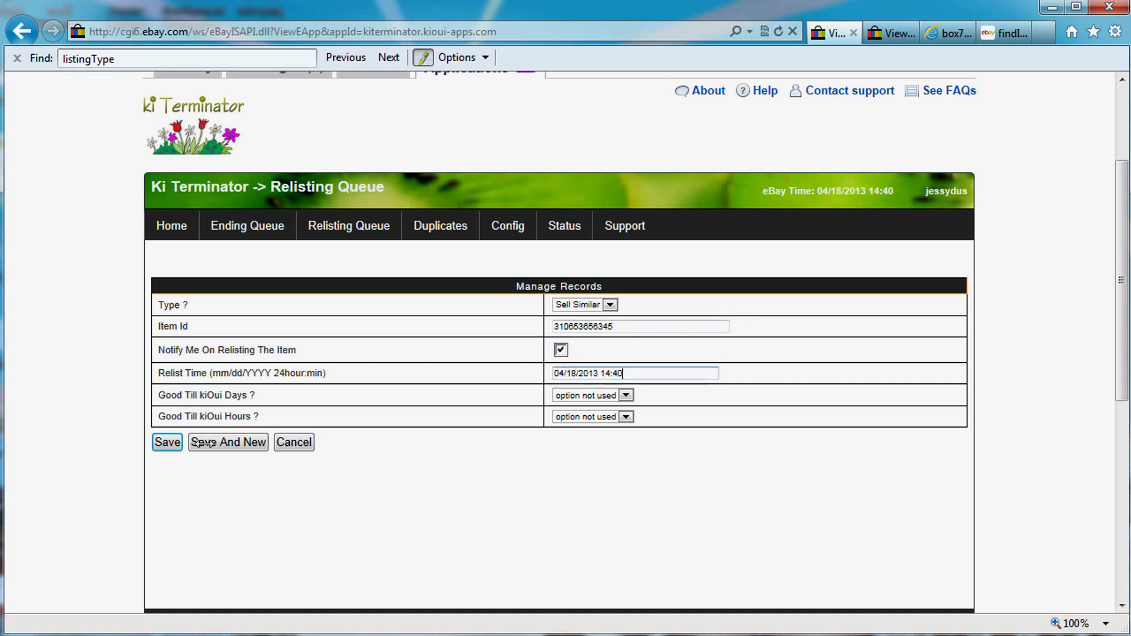
click(166, 443)
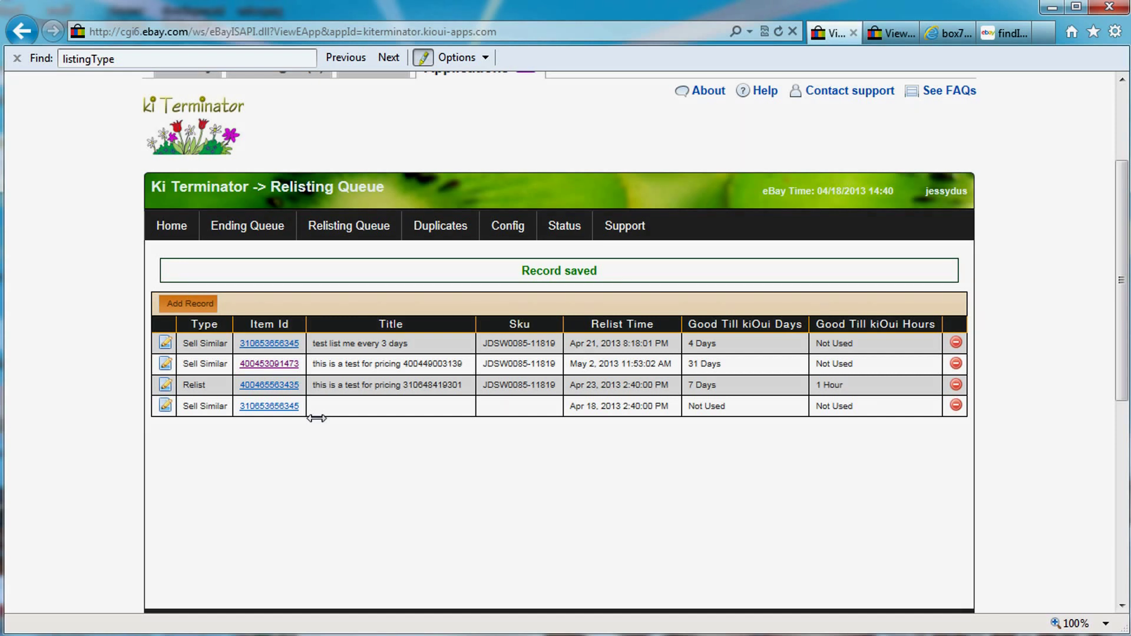
key(F5)
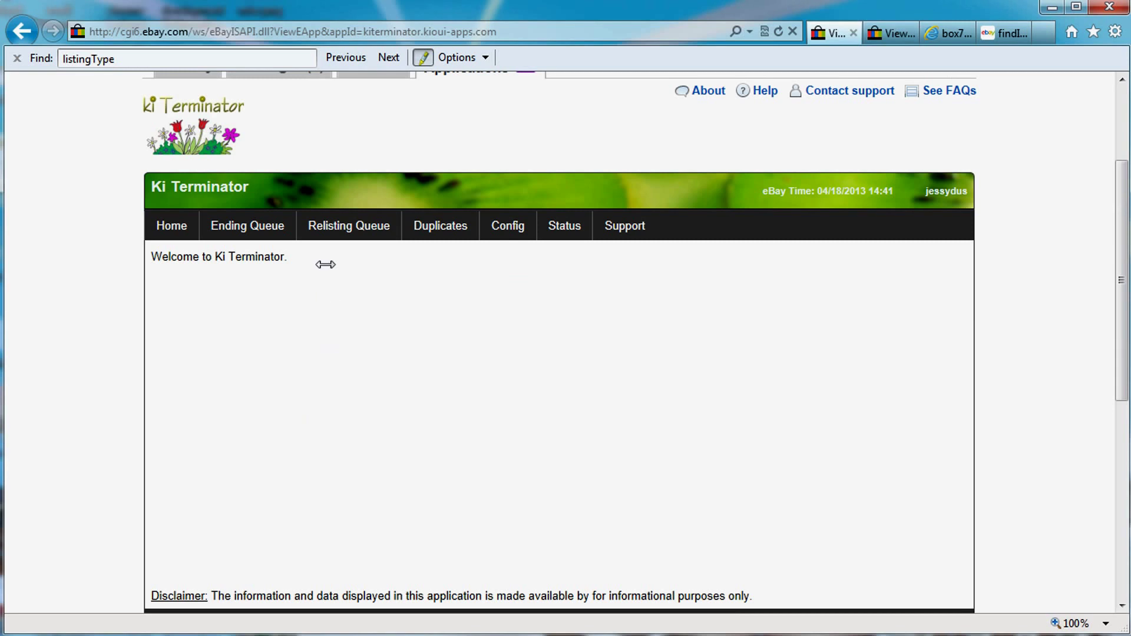
- Reload the Relisting Queue until the 2:40 PM Sell Similar record drops off, leaving three records
click(326, 237)
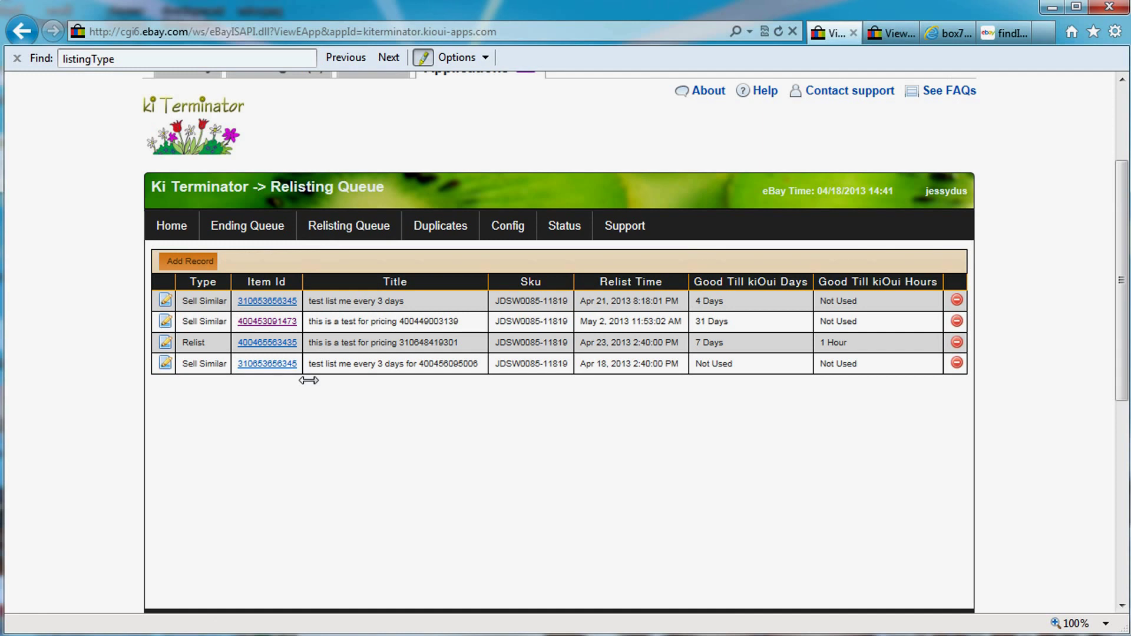
click(333, 222)
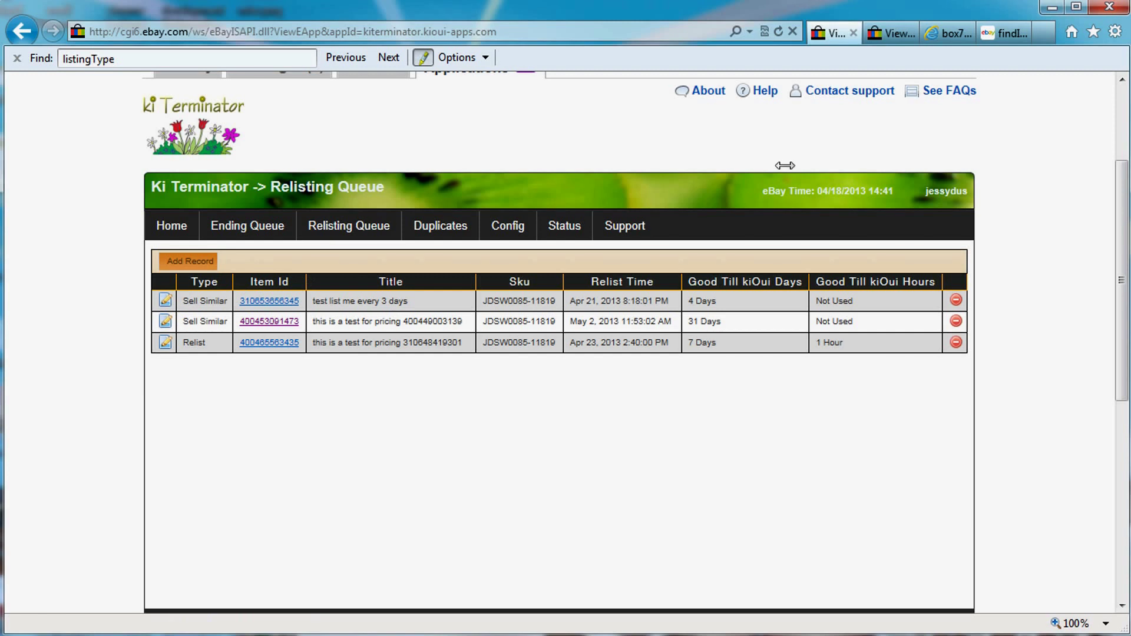
mouse_move(565, 230)
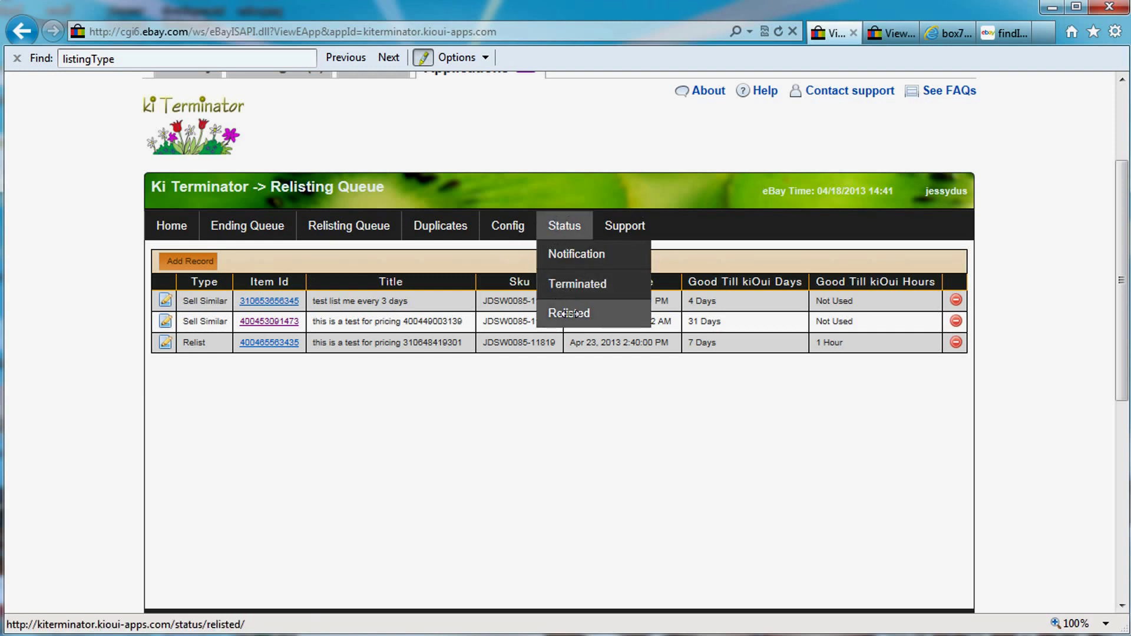
click(568, 314)
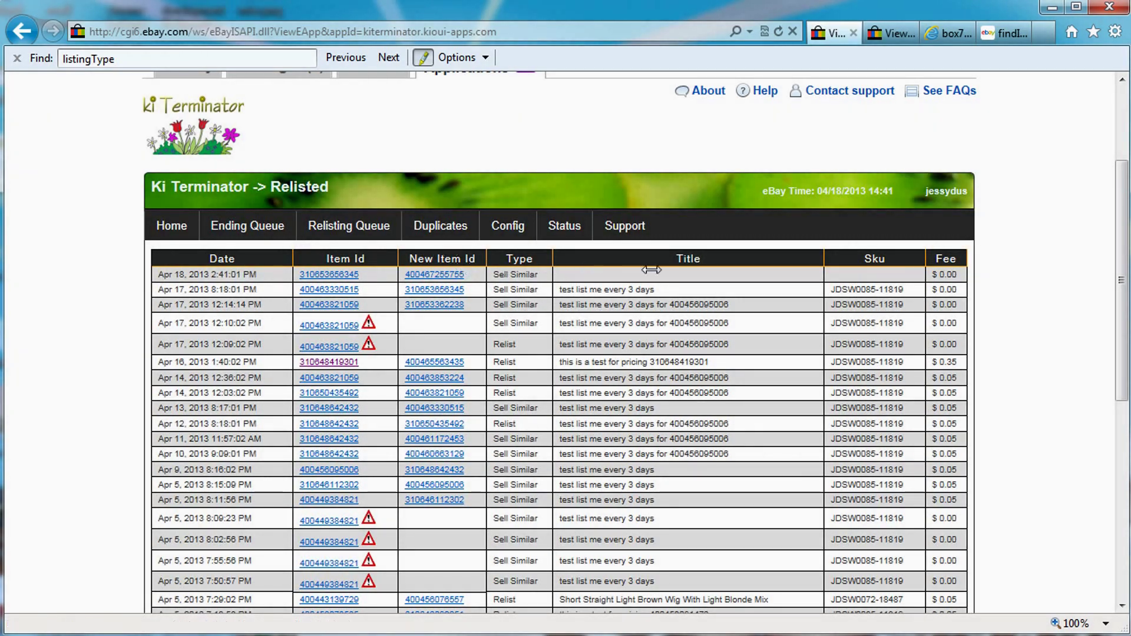
click(441, 274)
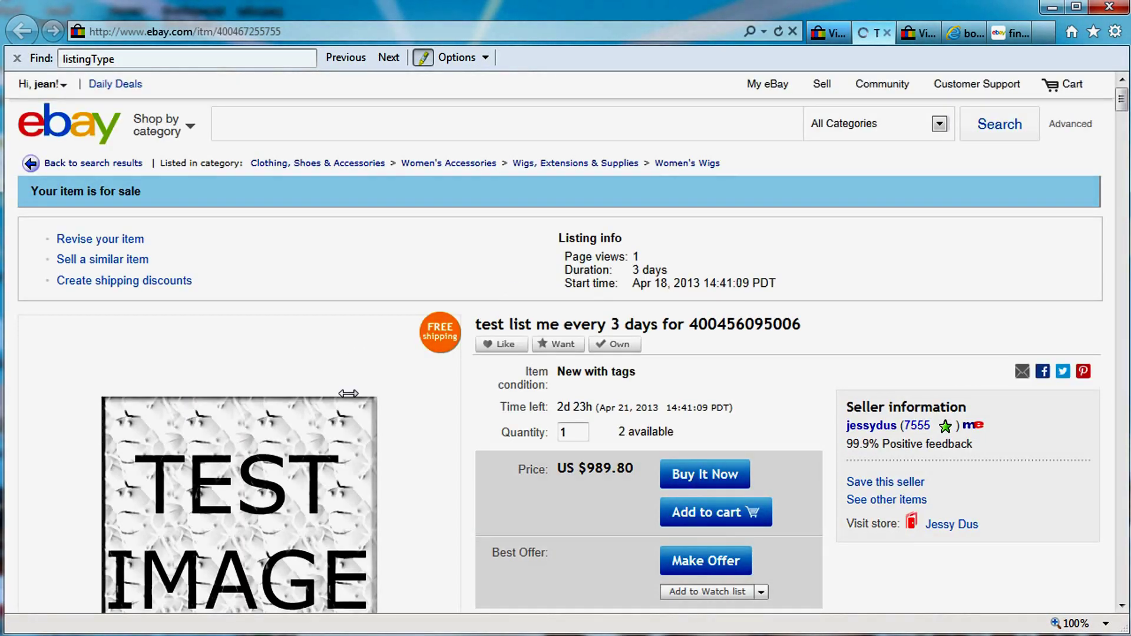
scroll(348, 393, down, 3)
scroll(793, 210, up, 3)
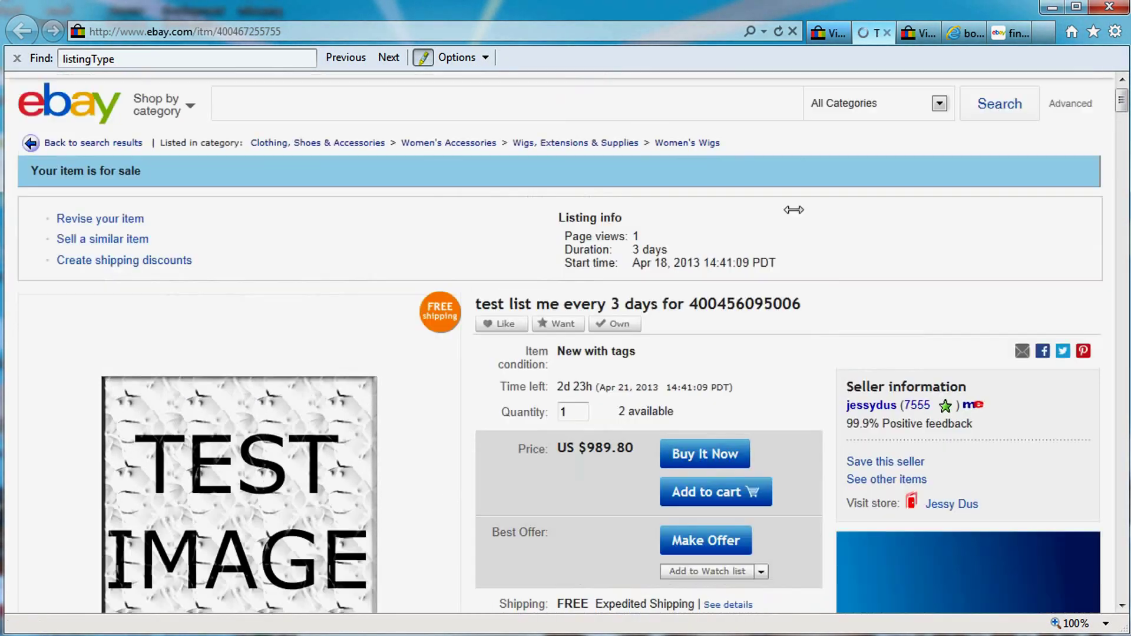
scroll(793, 210, up, 1)
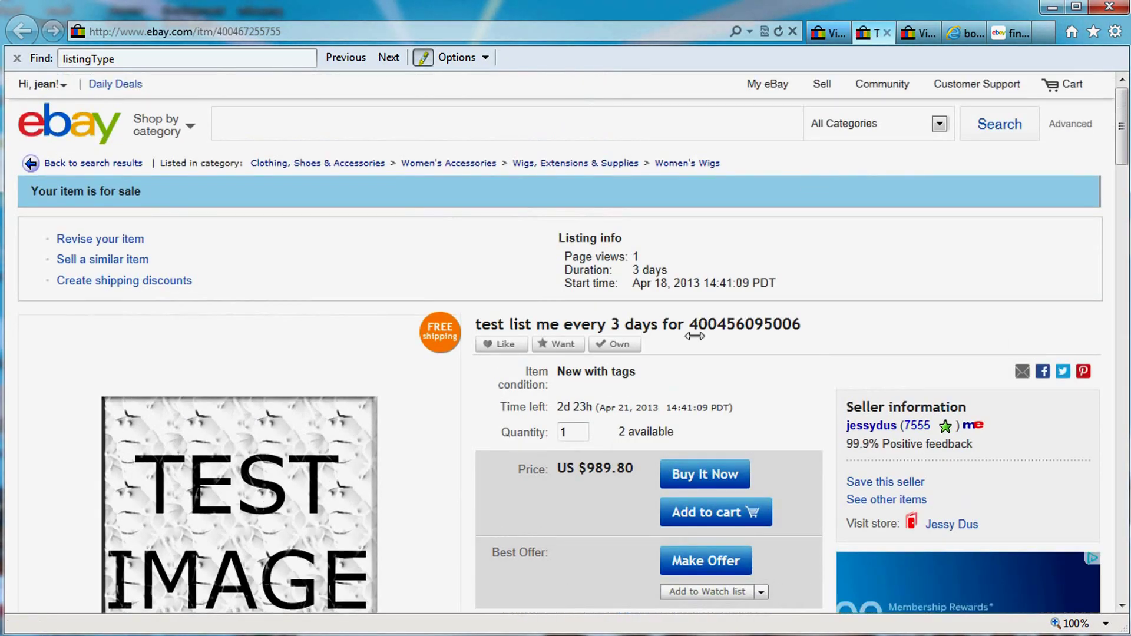
click(818, 36)
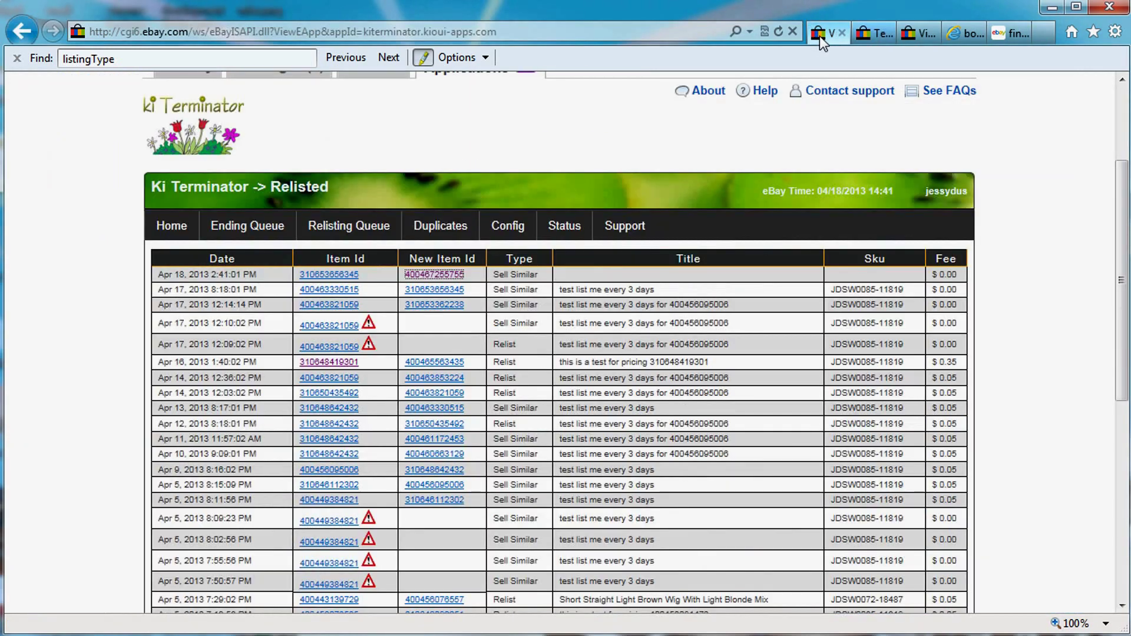
click(341, 275)
click(871, 33)
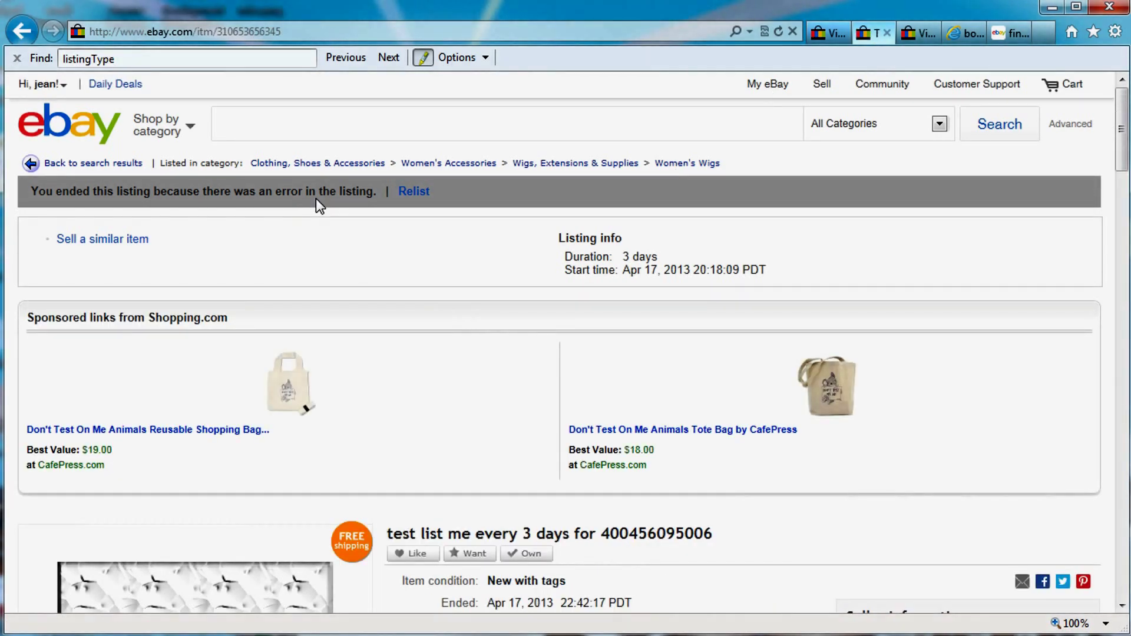
scroll(494, 290, down, 3)
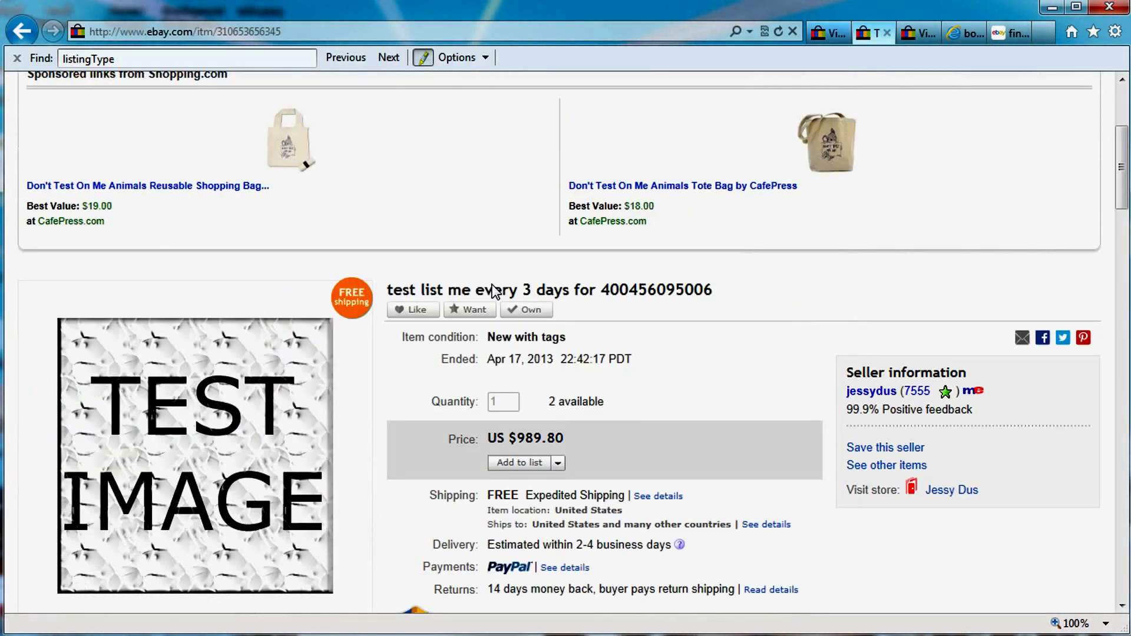
drag(400, 289, 684, 288)
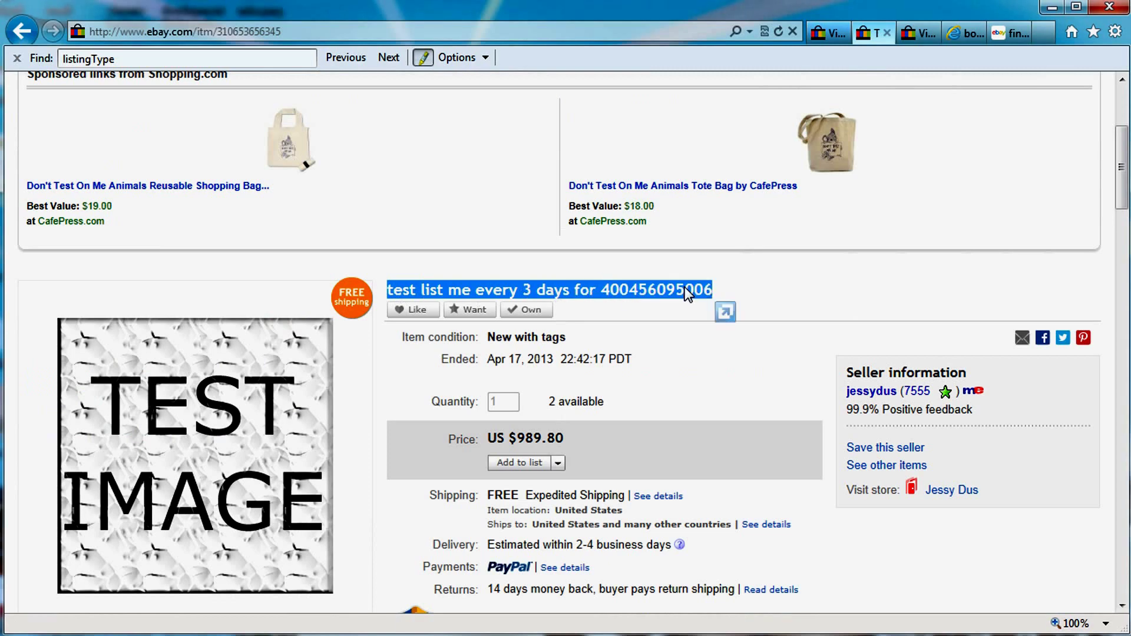
scroll(684, 288, down, 2)
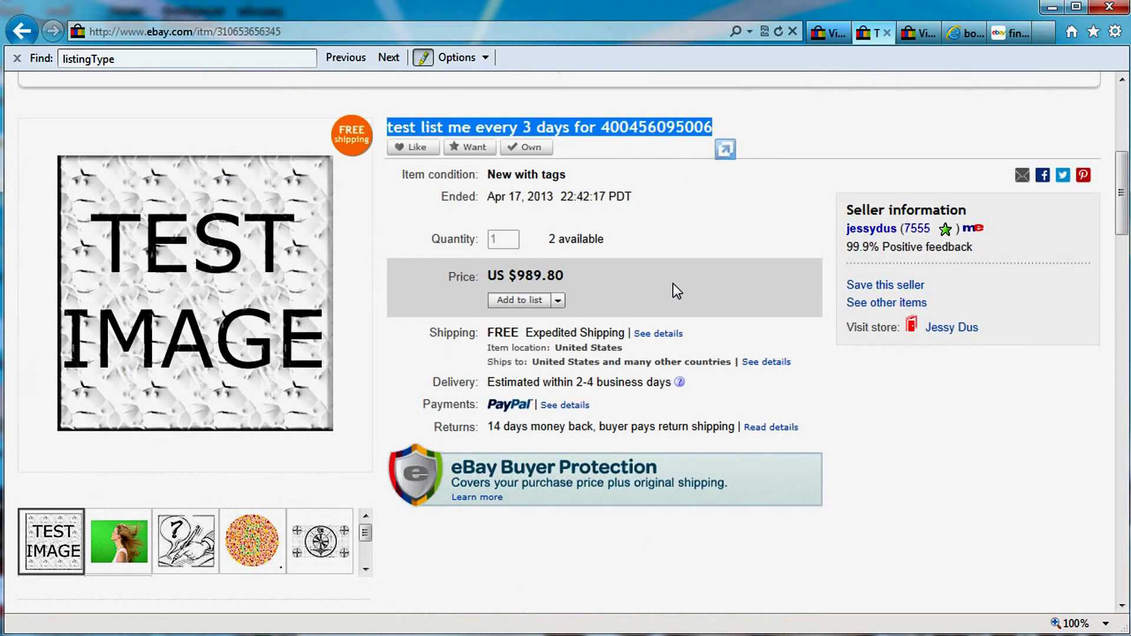
click(829, 33)
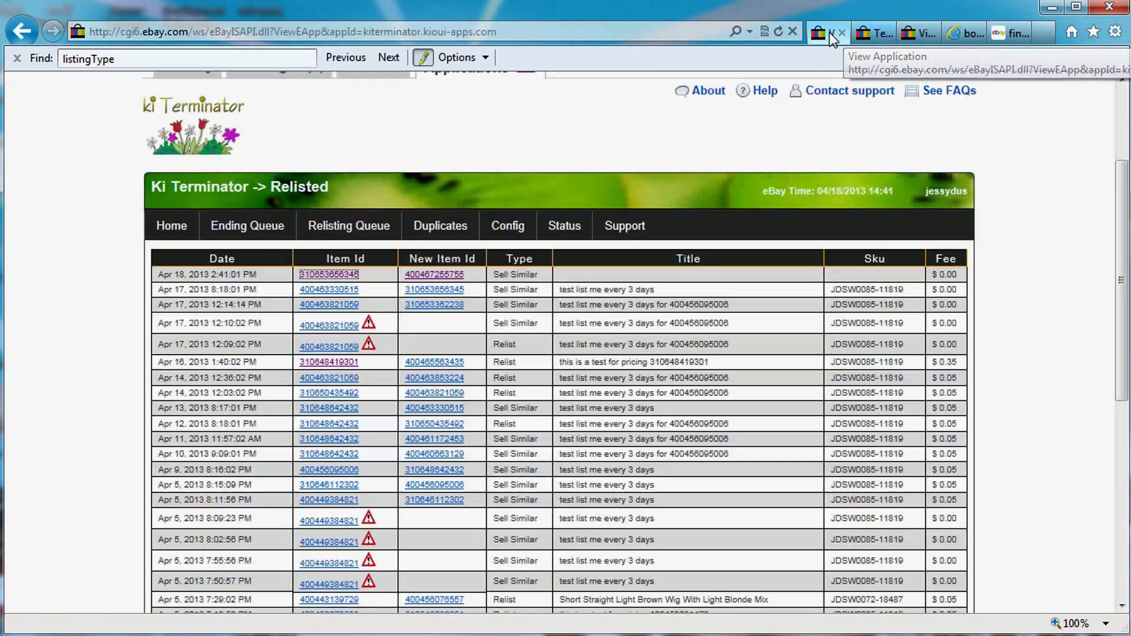
click(436, 230)
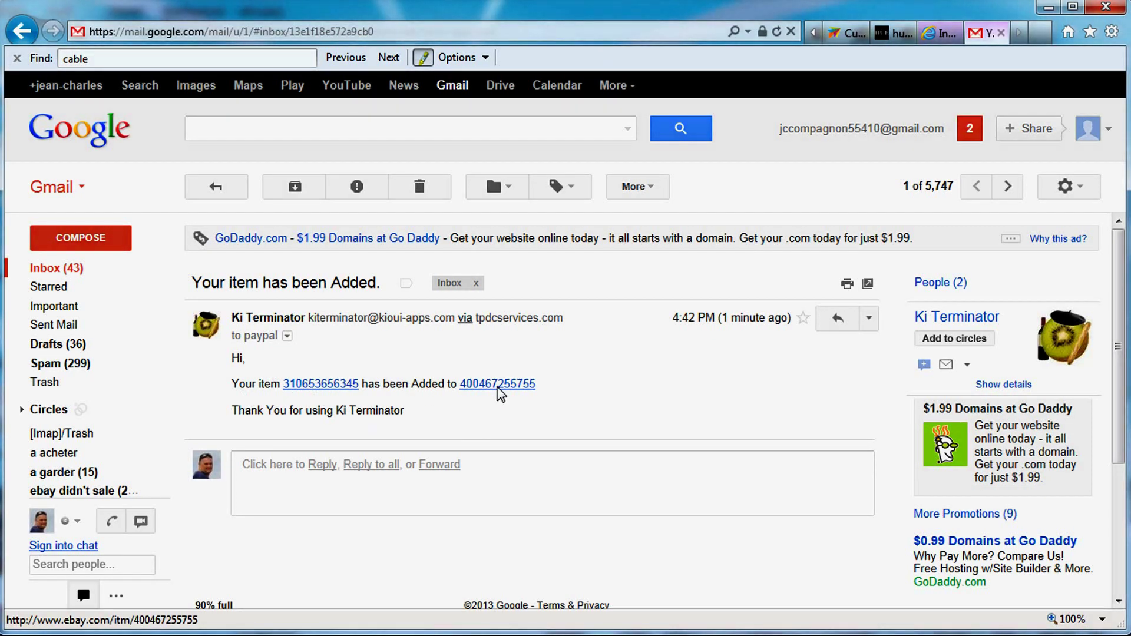
key(alt+Tab)
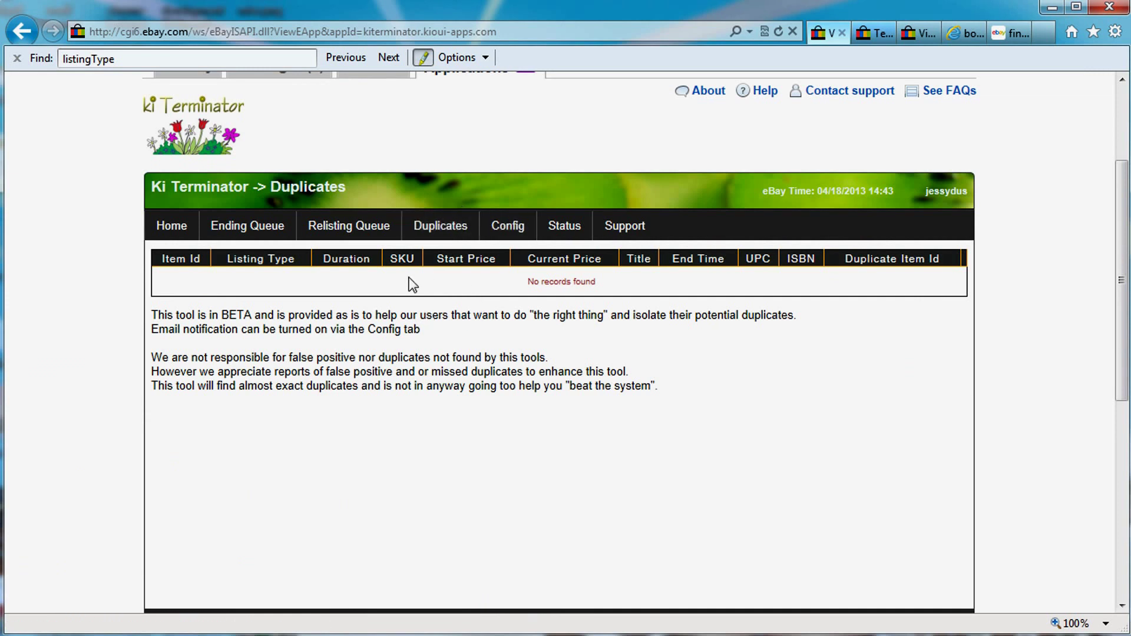
- Open the Config page with the Duplicates Finder settings and duplicate e-mail alerts set to Yes
click(493, 231)
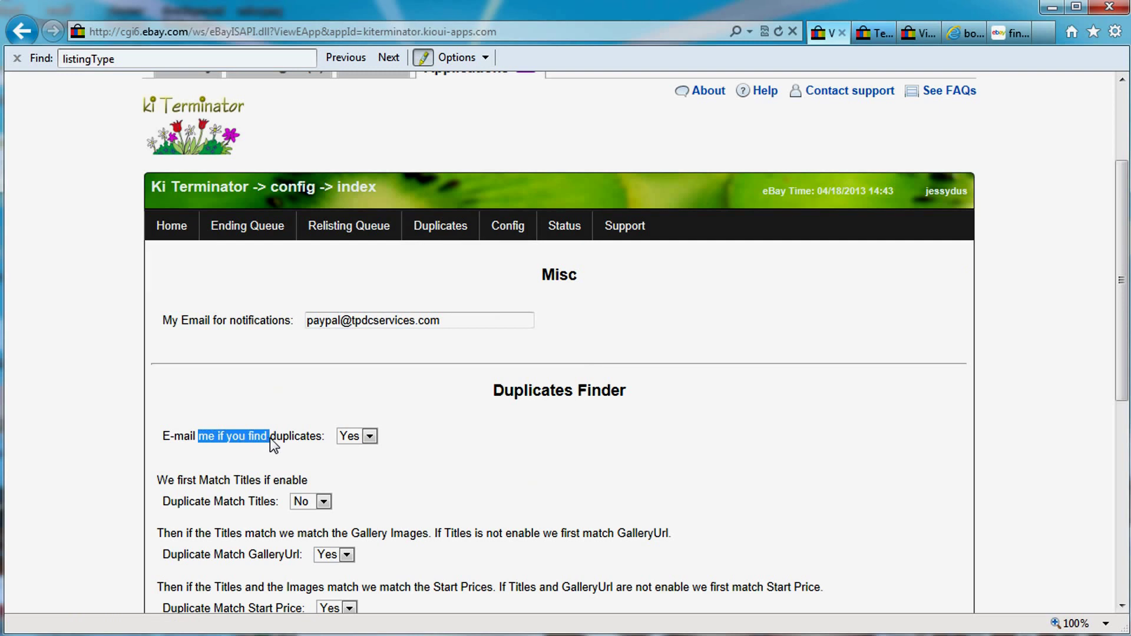
drag(269, 437, 269, 437)
click(179, 508)
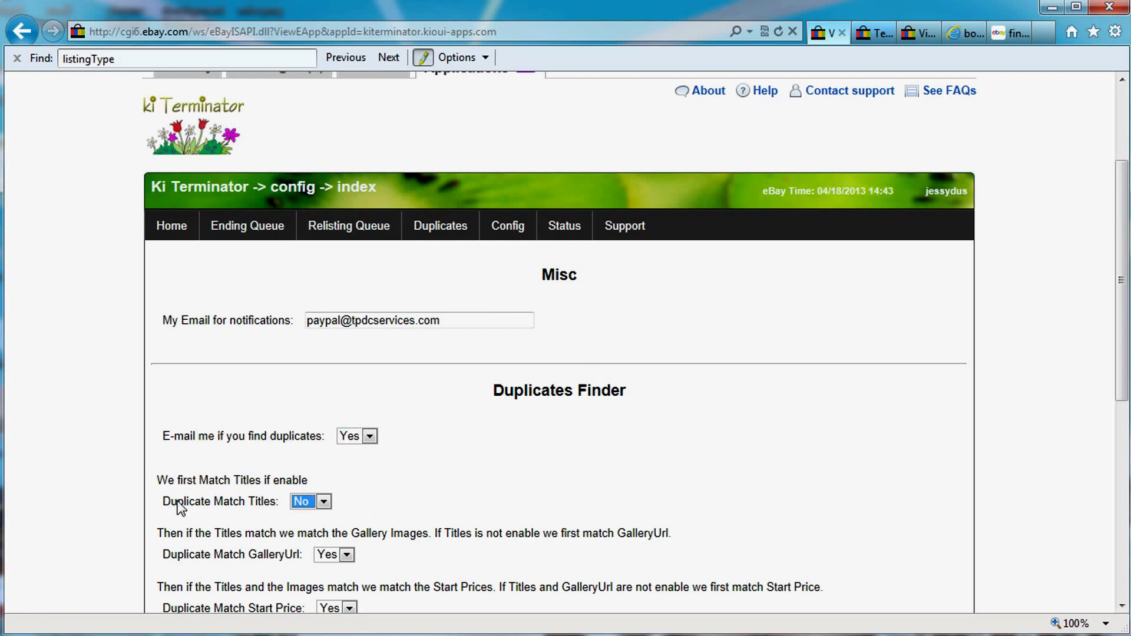
drag(178, 502, 269, 505)
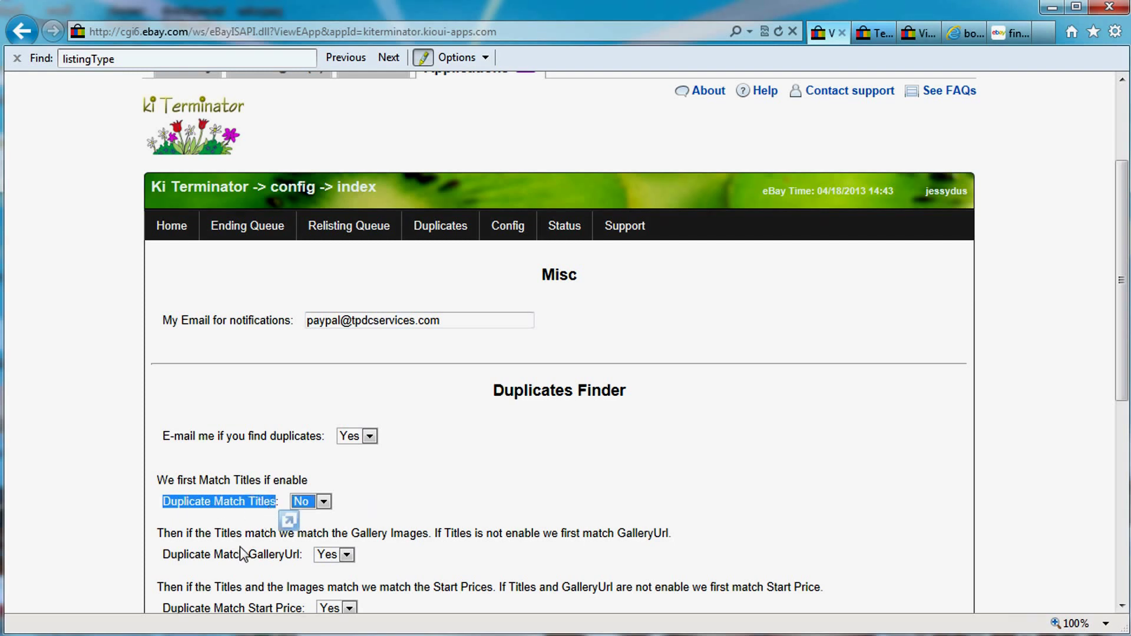
scroll(224, 506, down, 2)
click(226, 481)
drag(226, 482, 278, 478)
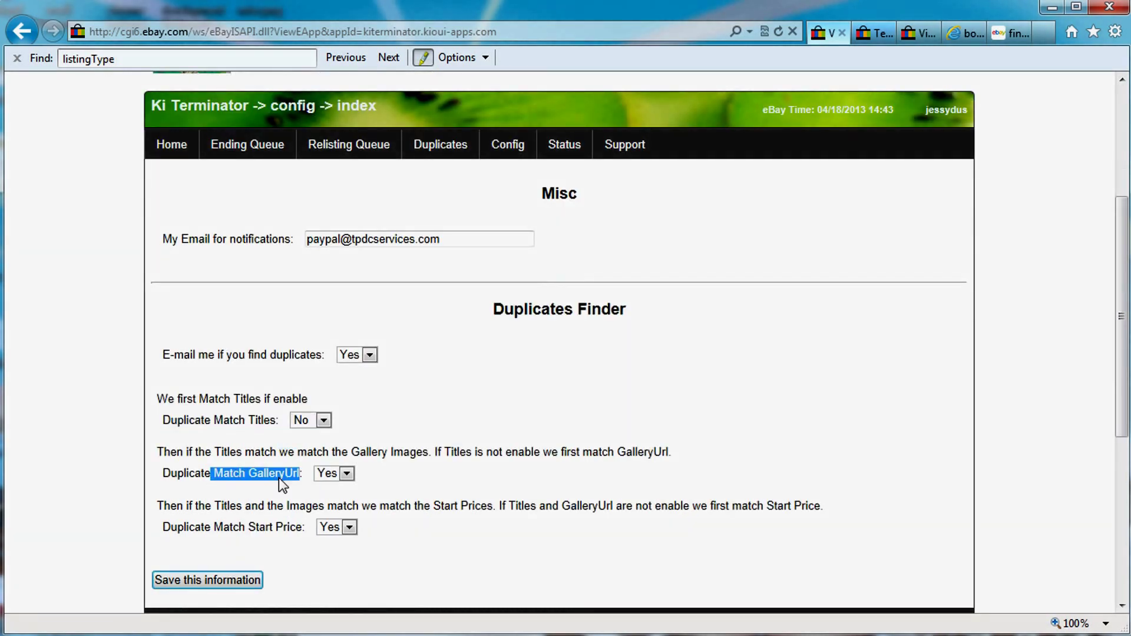
drag(213, 528, 293, 533)
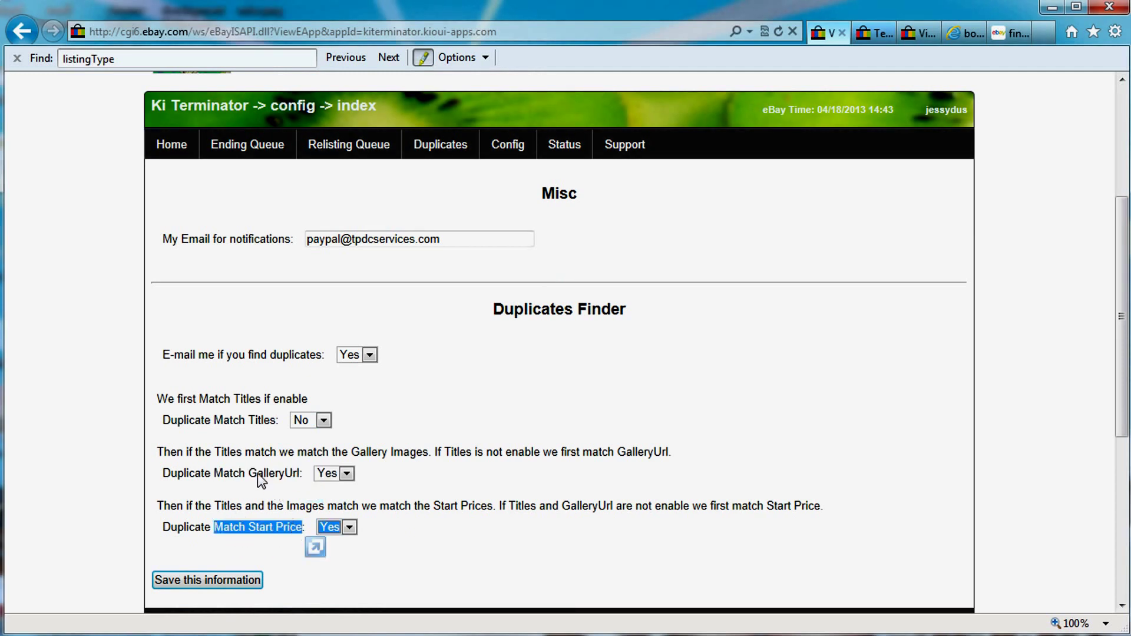
drag(250, 473, 296, 475)
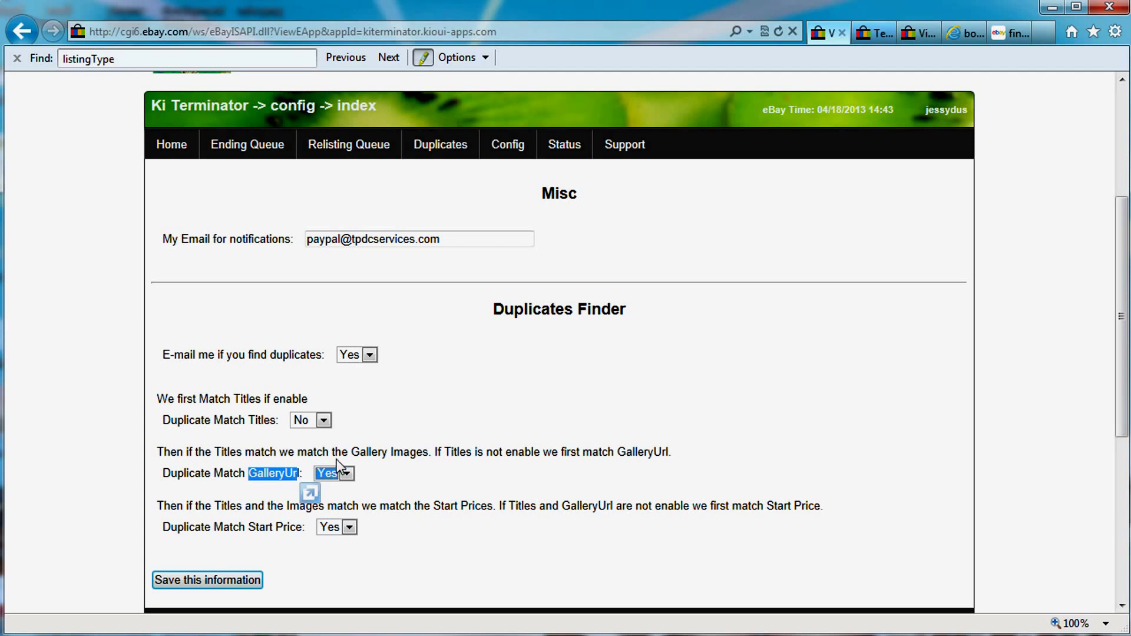
click(451, 152)
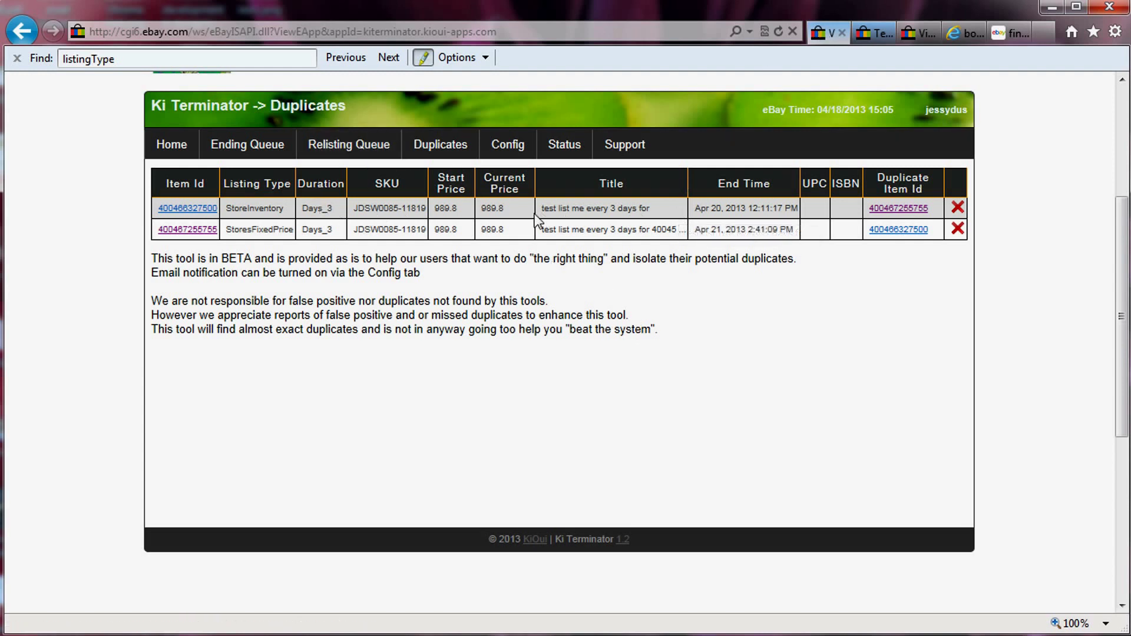
click(507, 143)
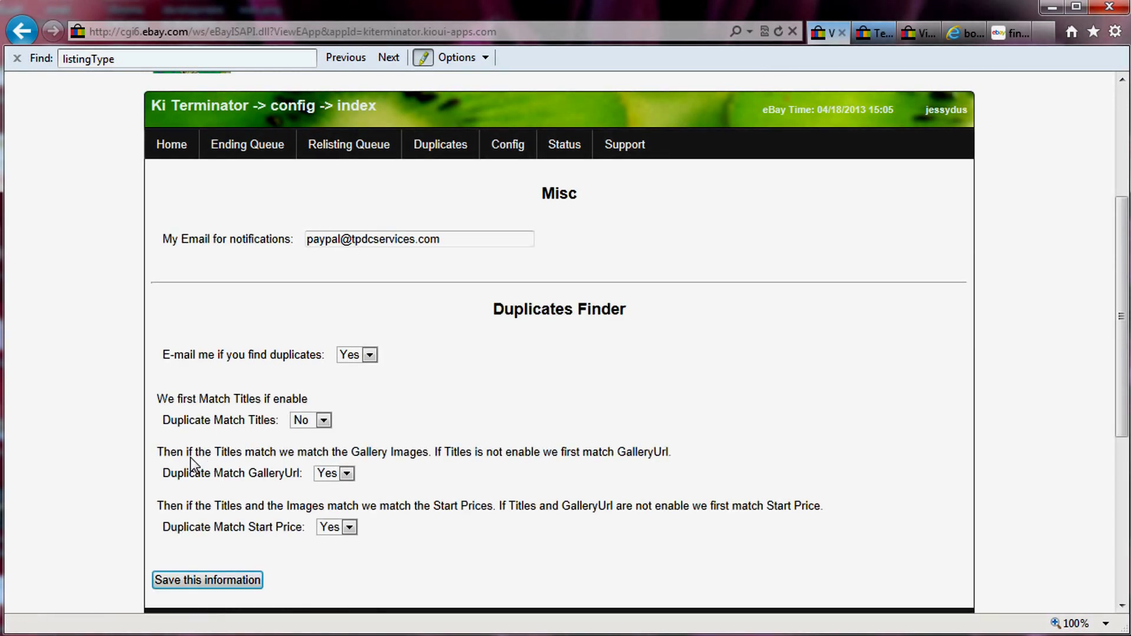
drag(163, 420, 257, 423)
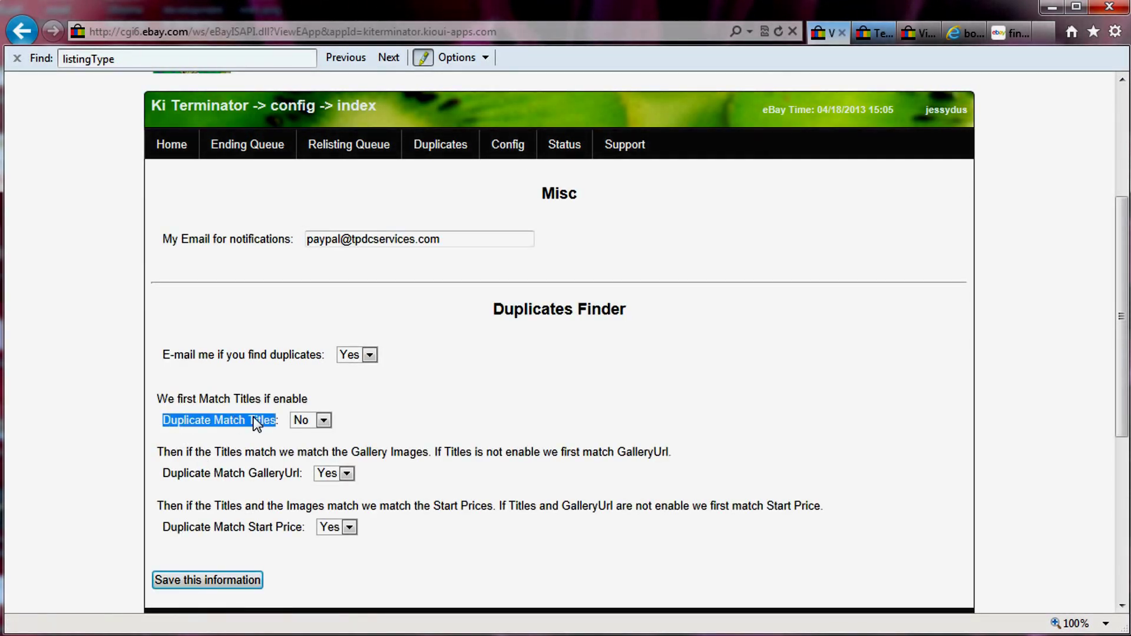
click(182, 473)
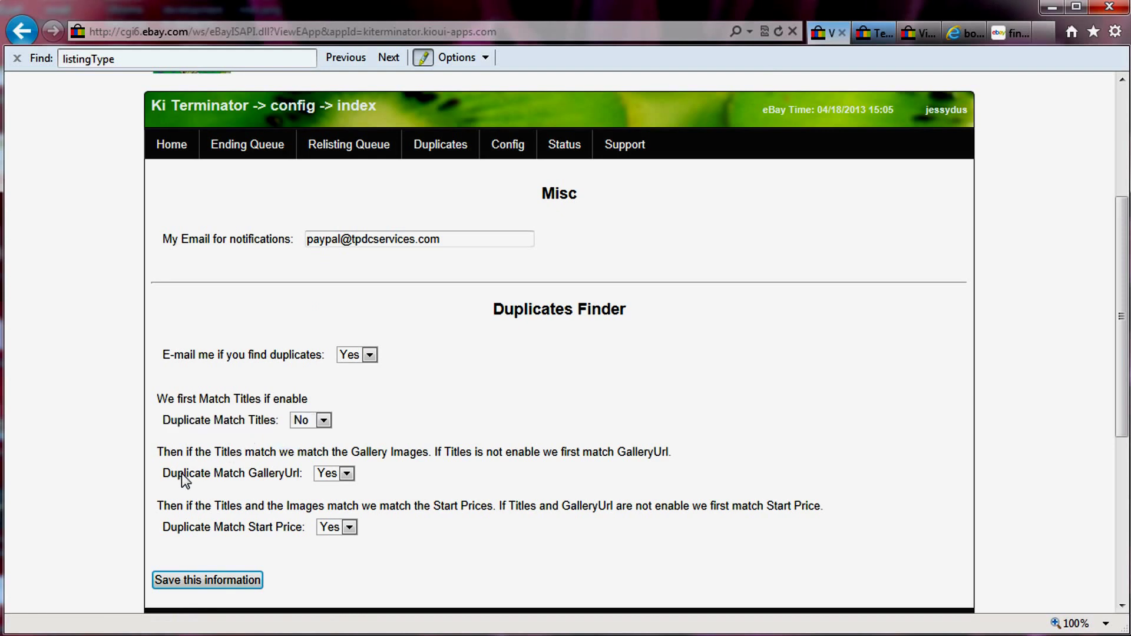
drag(181, 474, 281, 470)
drag(163, 527, 278, 531)
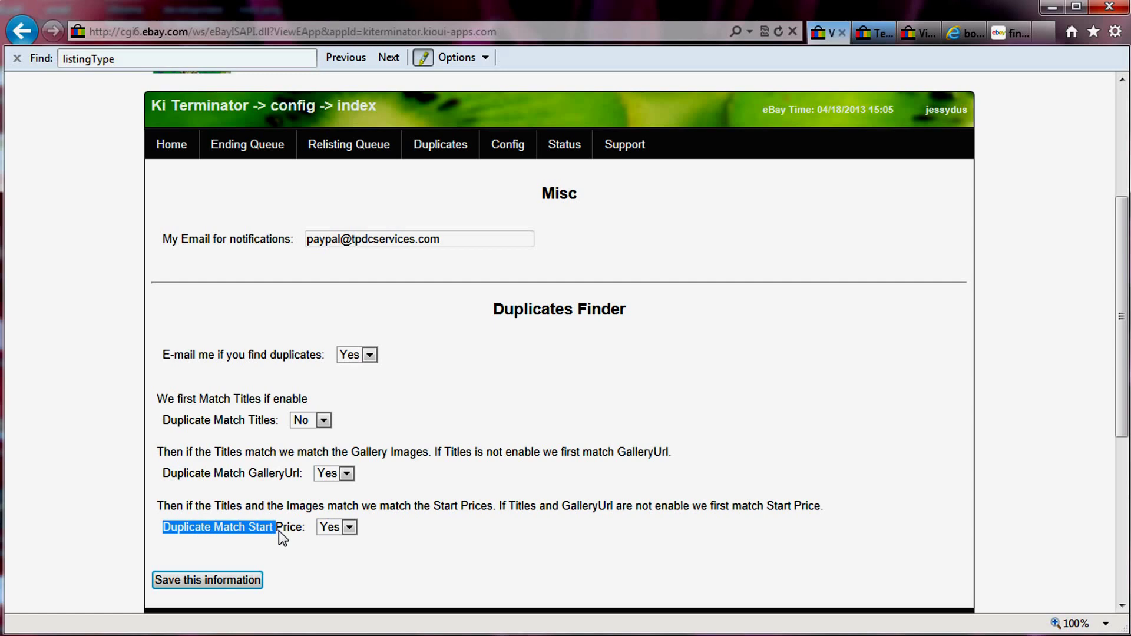
key(Tab)
click(876, 39)
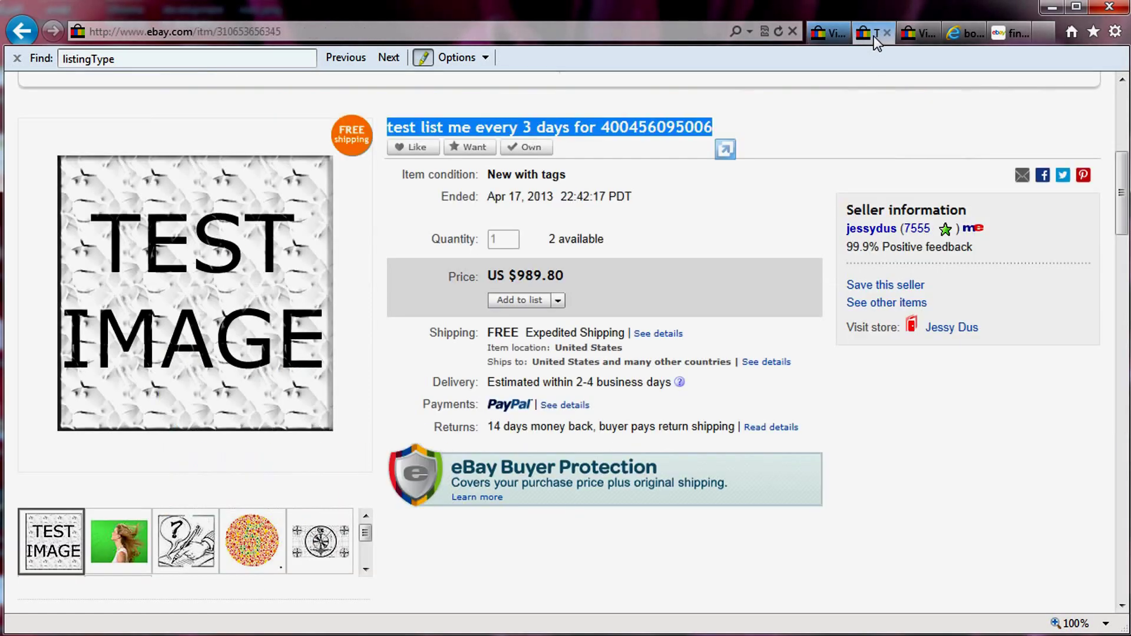
click(825, 33)
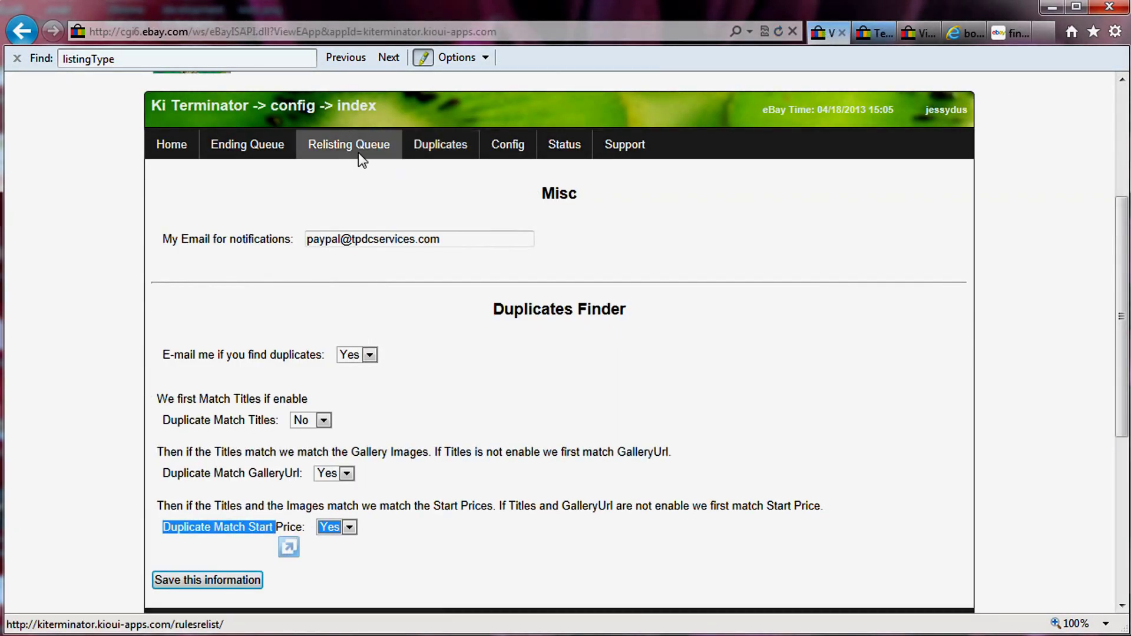
click(444, 156)
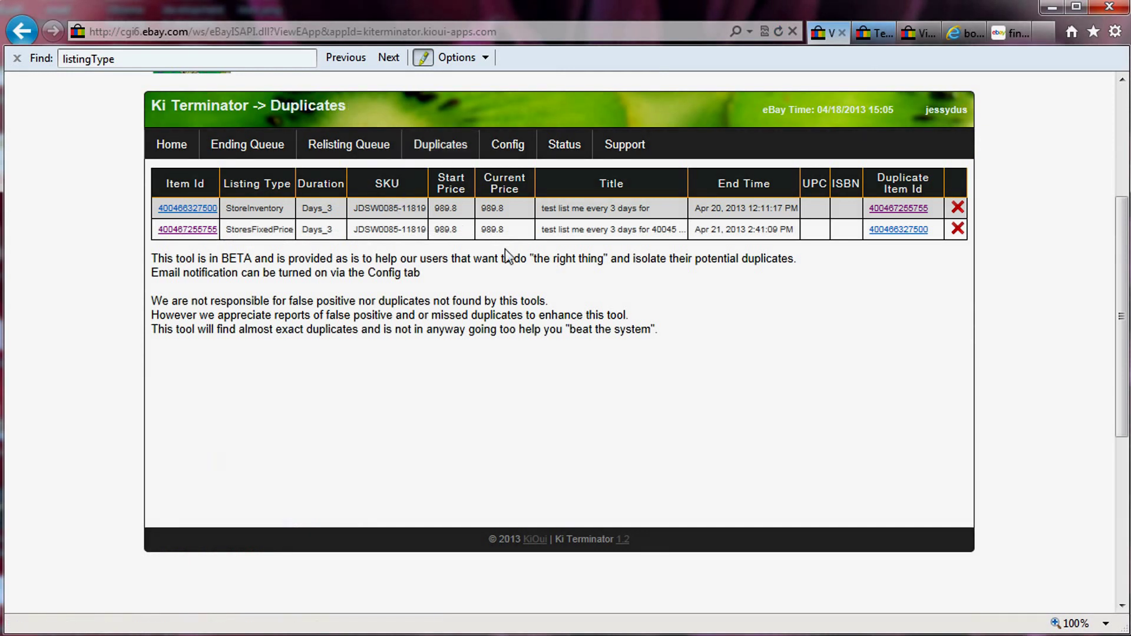
drag(566, 206, 613, 211)
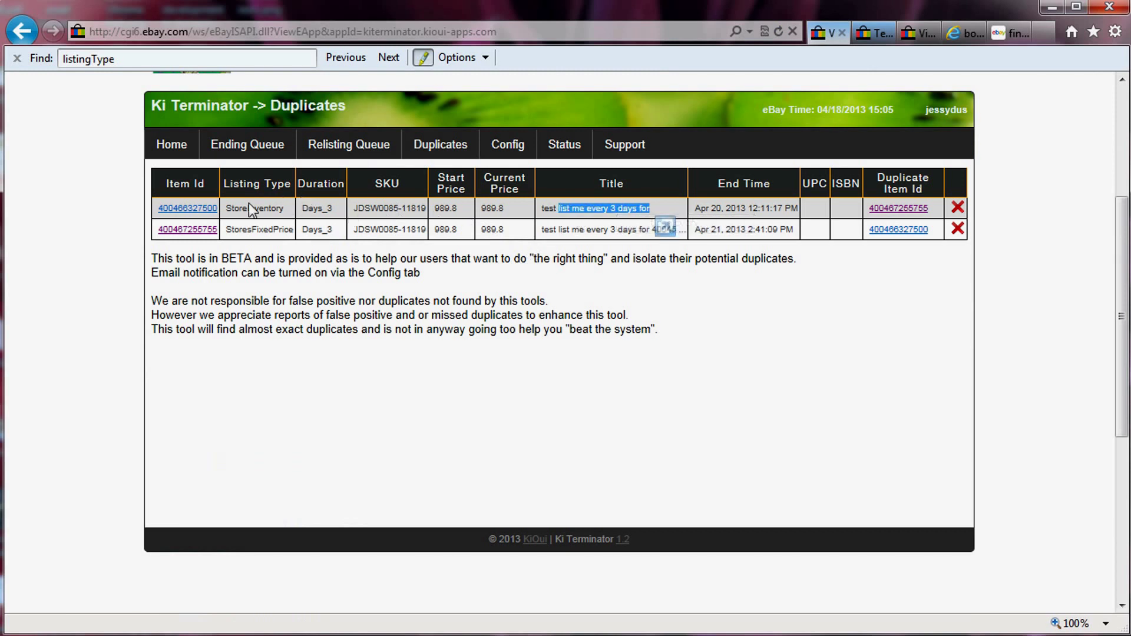
drag(226, 208, 283, 231)
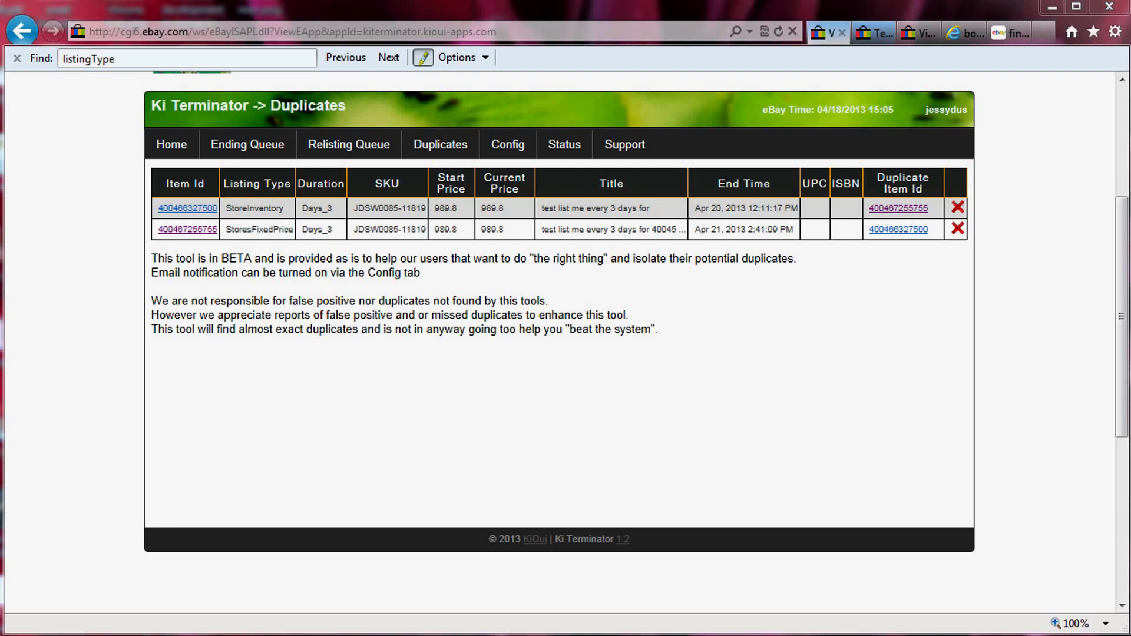
key(alt+Tab)
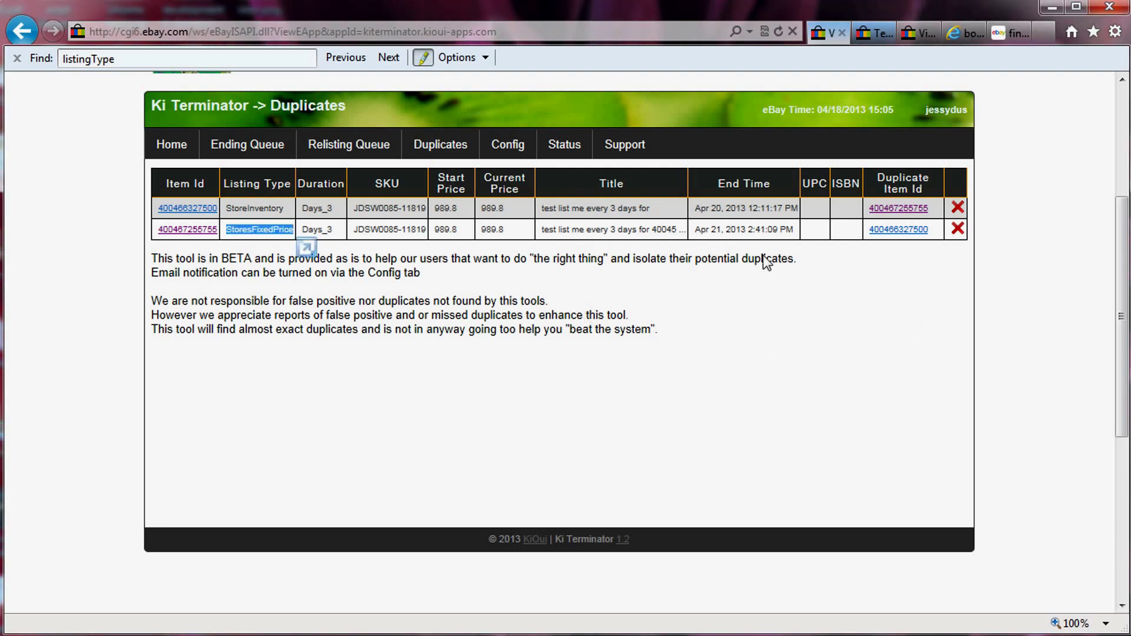
key(alt+Tab)
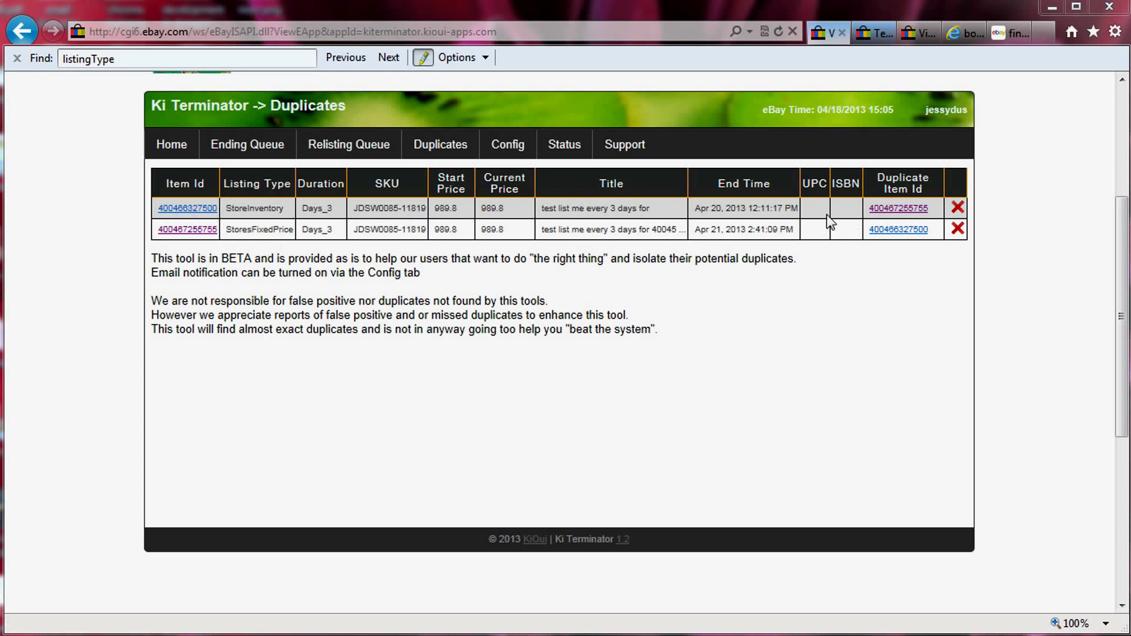
drag(672, 231, 603, 227)
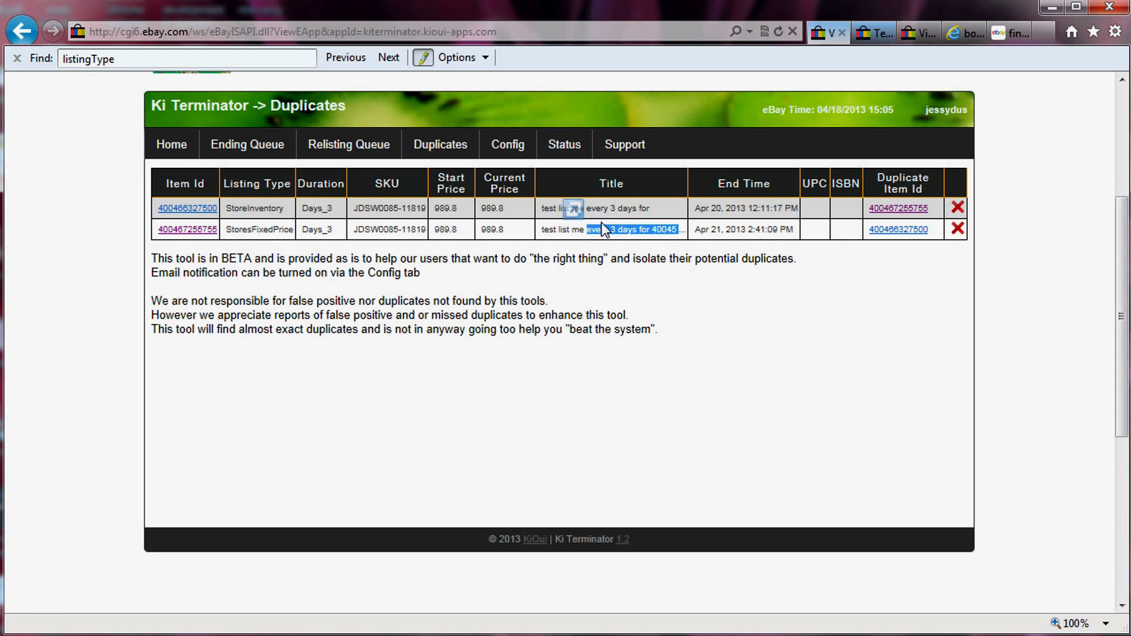
drag(597, 260, 766, 232)
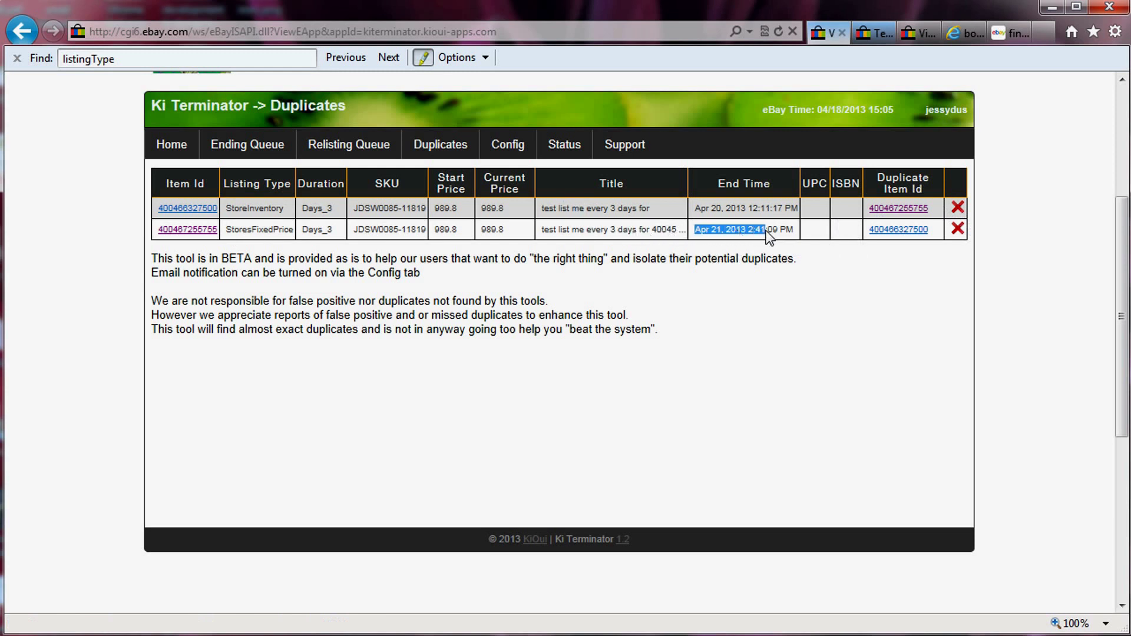
drag(694, 208, 772, 217)
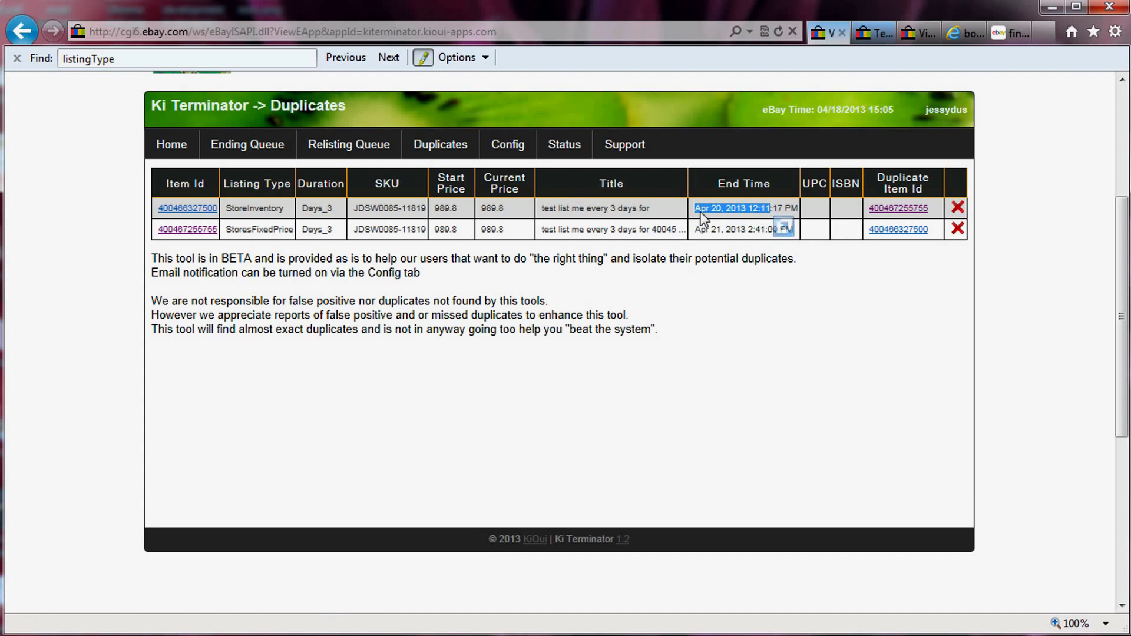
click(957, 209)
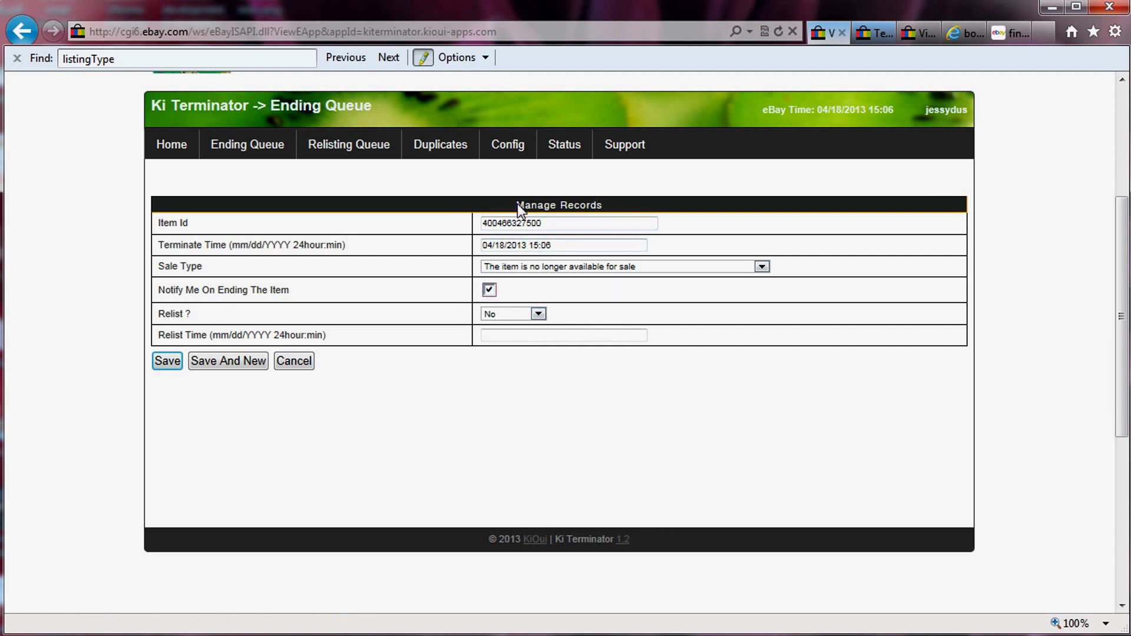
click(449, 152)
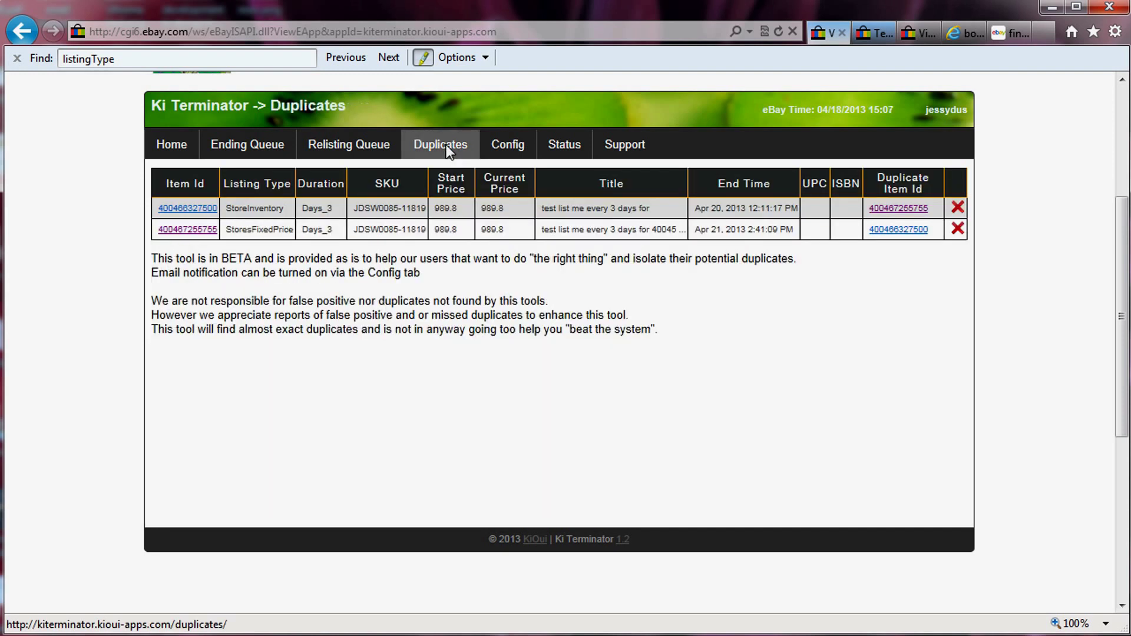
drag(936, 209, 872, 219)
key(ctrl+c)
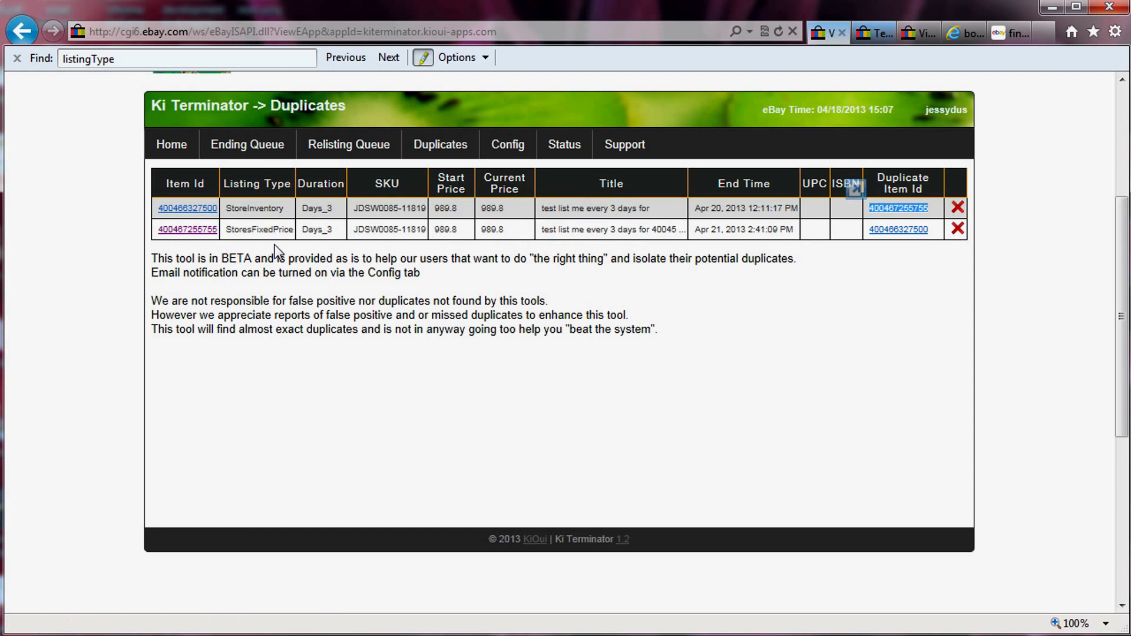
click(254, 144)
click(185, 173)
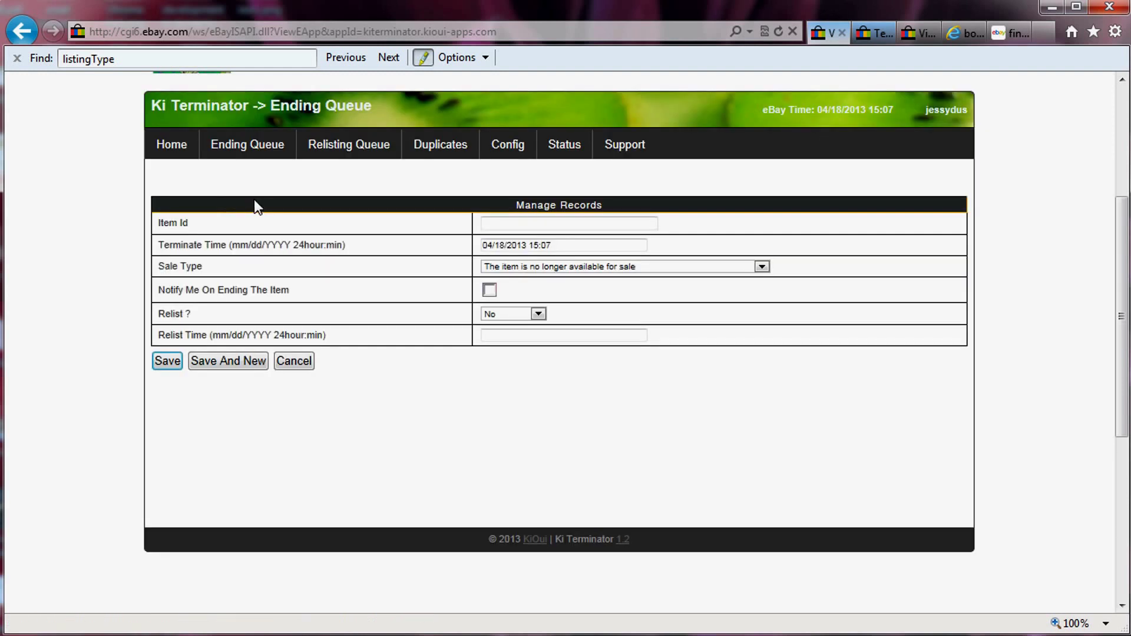
click(513, 224)
key(ctrl+v)
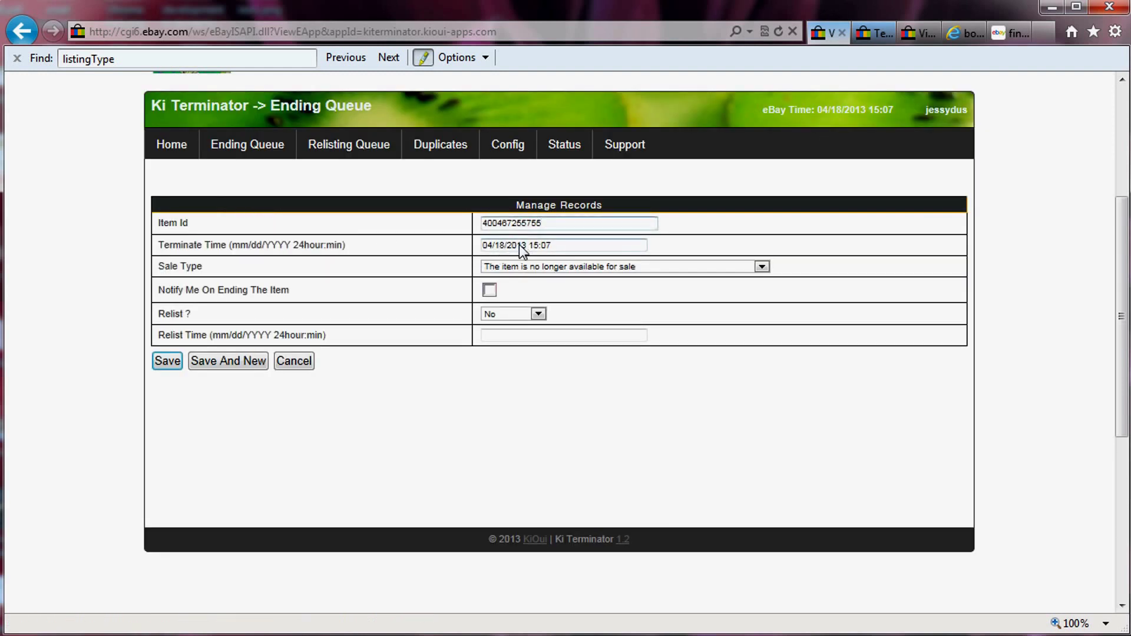
click(489, 290)
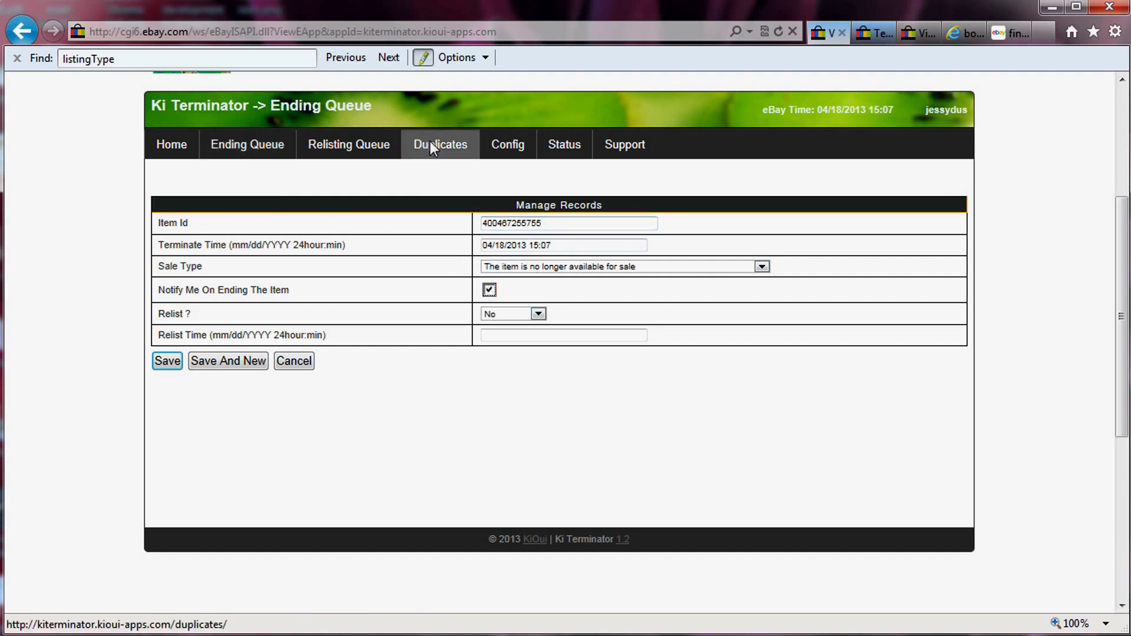
click(430, 141)
click(954, 209)
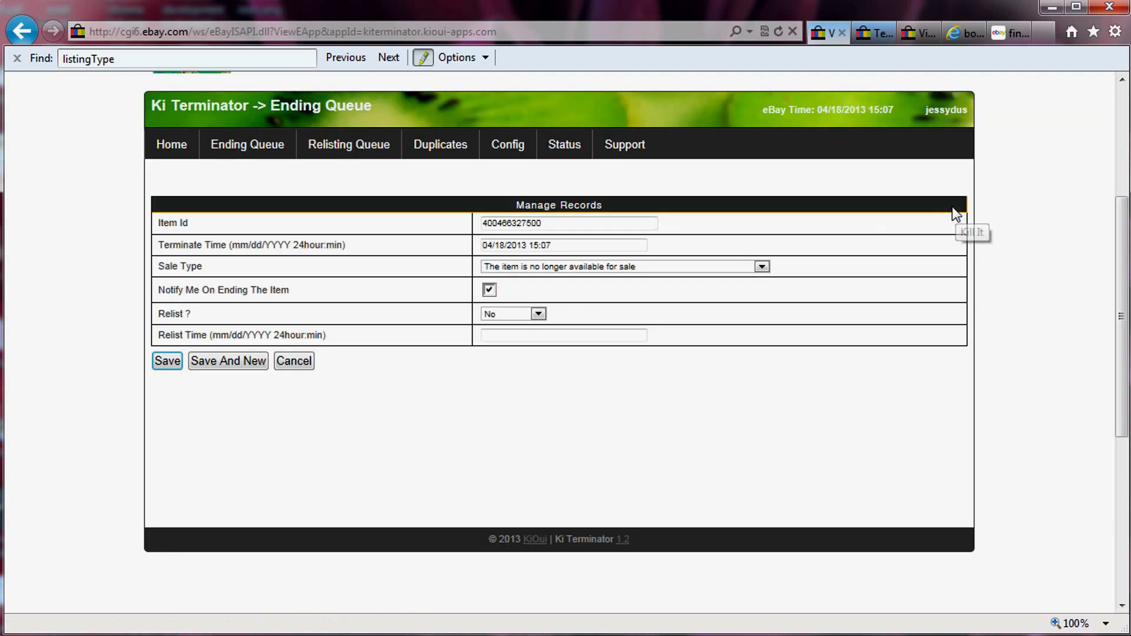